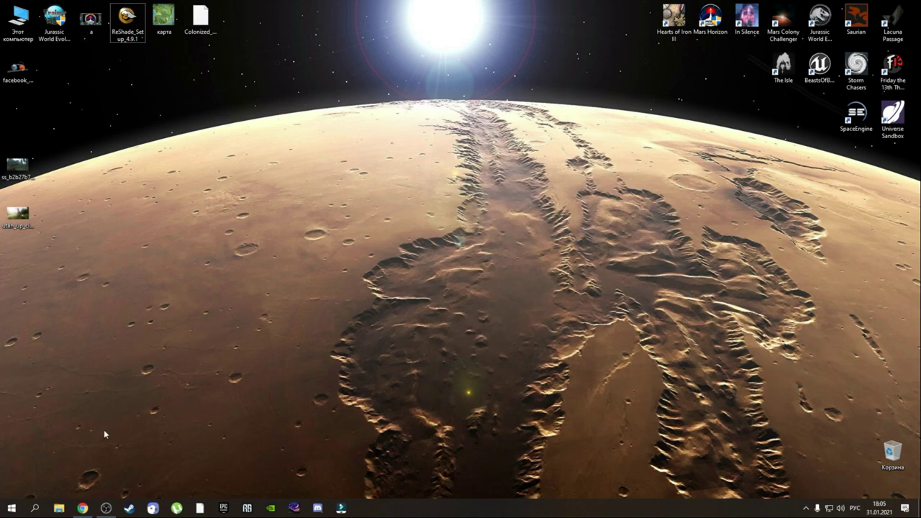
View the ReShade 4.9.1 download section of reshade.me in Chrome
left_click(83, 508)
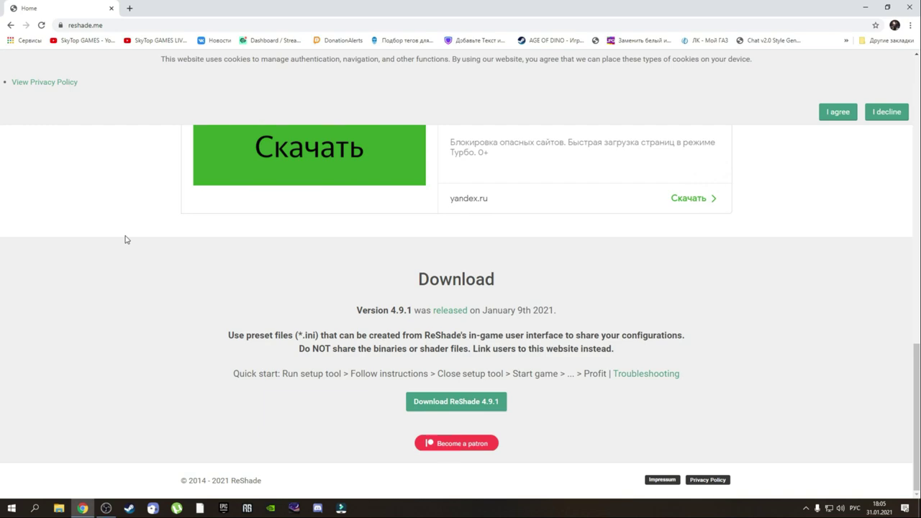
scroll(349, 172, "up", 4)
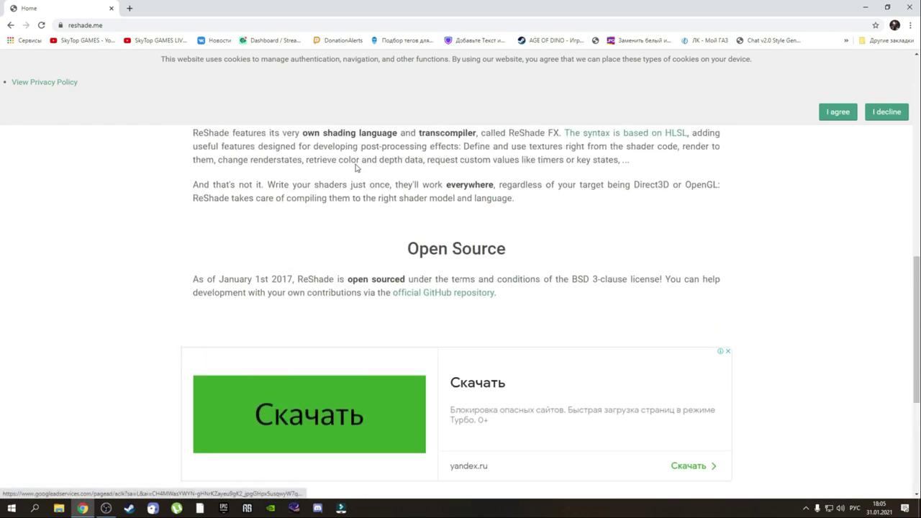
scroll(356, 168, "down", 4)
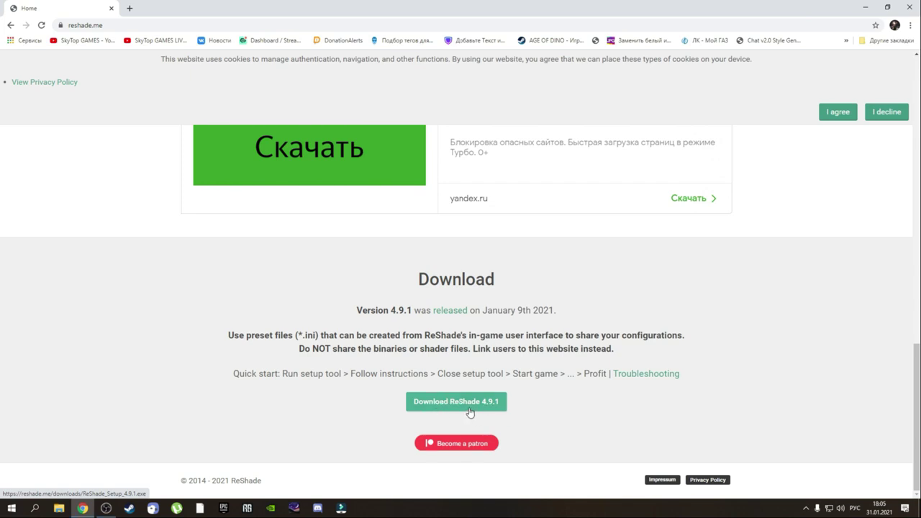
left_click(864, 9)
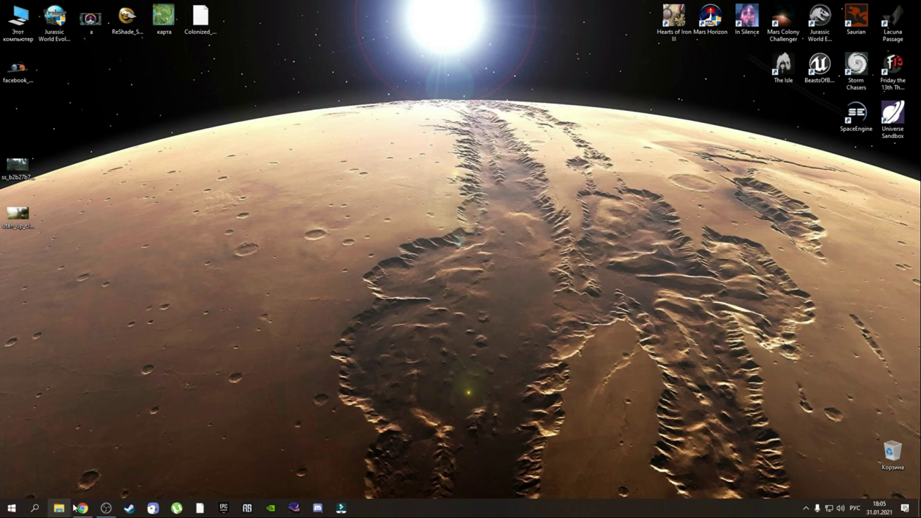
Start the ReShade 4.9.1 setup from the desktop and browse for a game executable outside the offered list
double_click(127, 33)
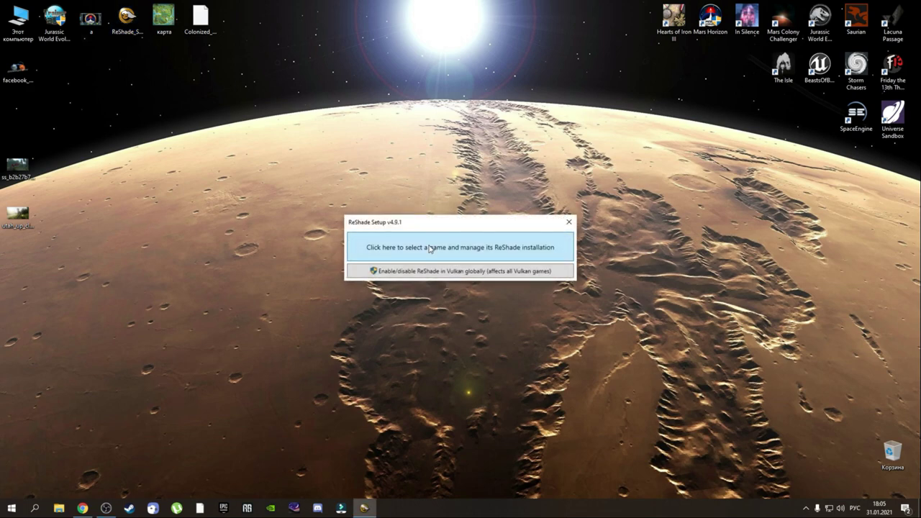
left_click(430, 248)
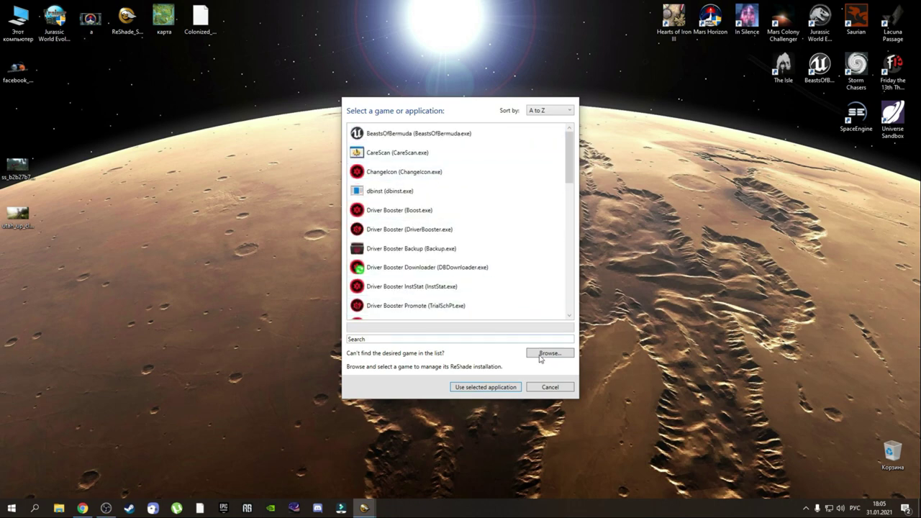
left_click(541, 352)
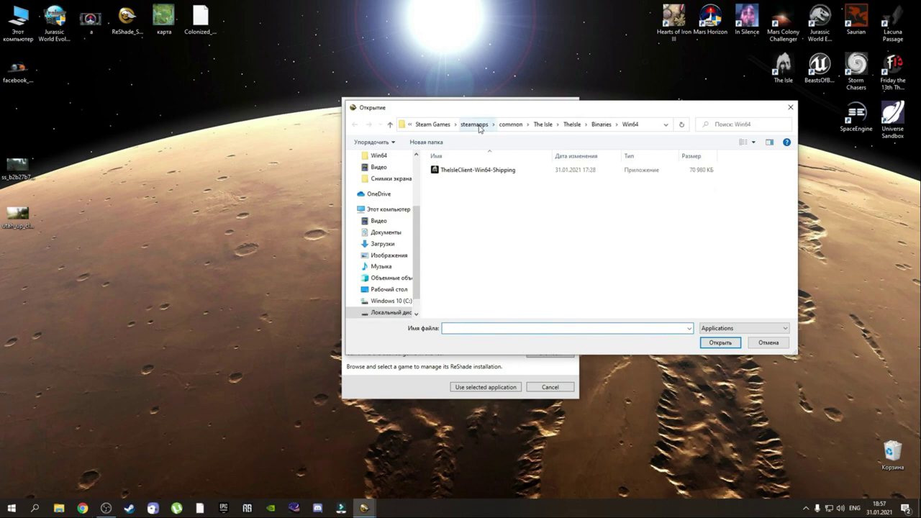
Select TheIsleClient-Win64-Shipping from steamapps\common\The Isle\TheIsle\Binaries\Win64 as the game to install ReShade for
left_click(475, 124)
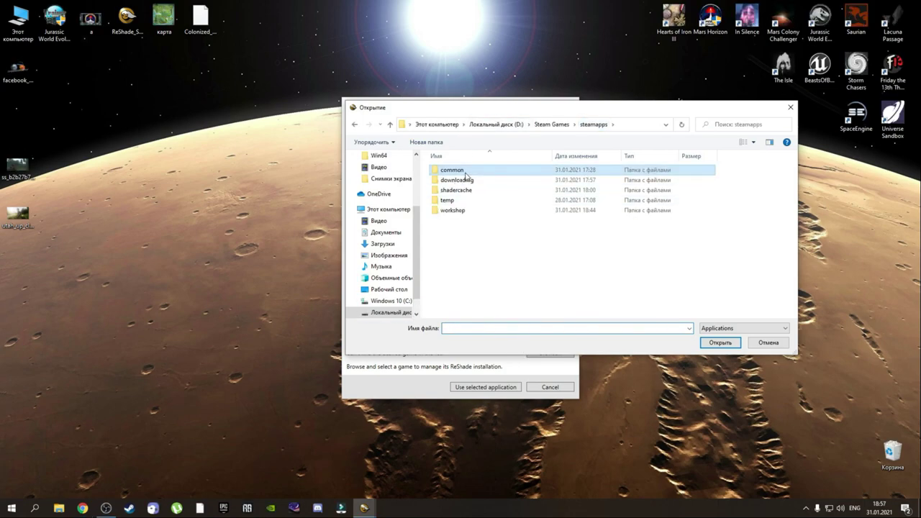
double_click(465, 176)
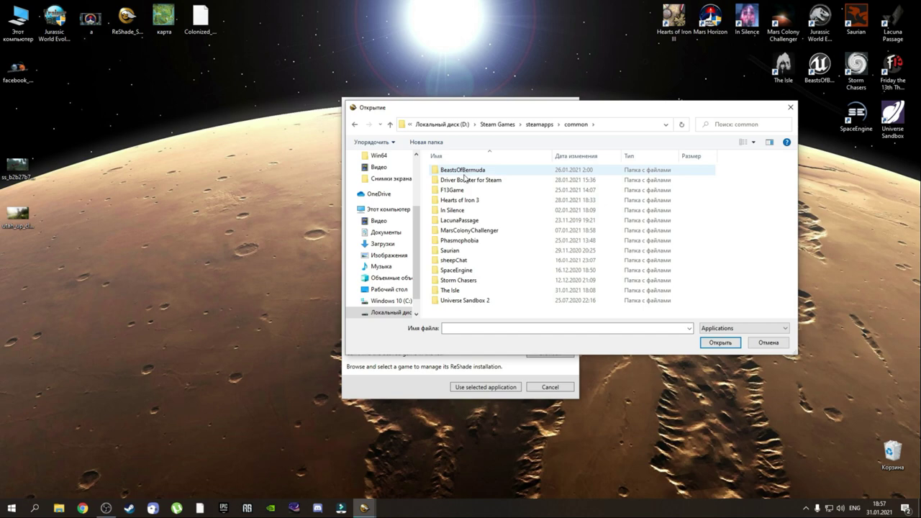
double_click(461, 291)
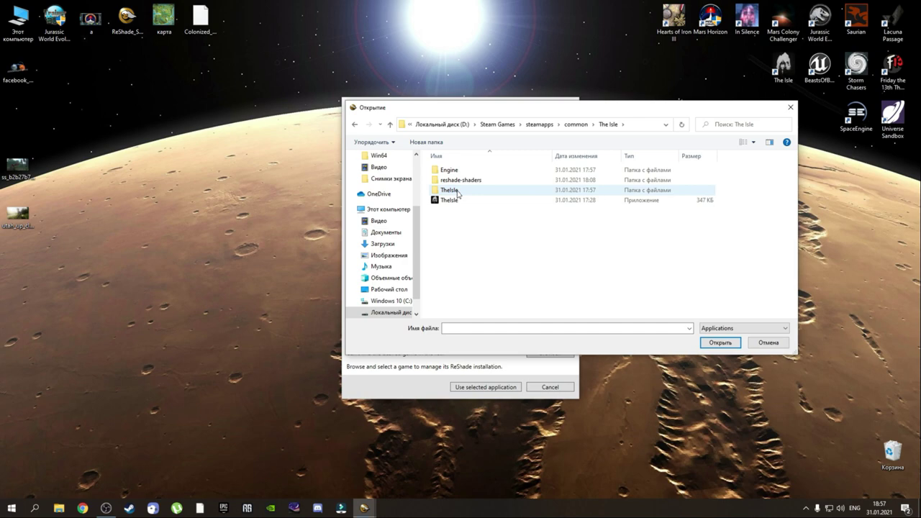
double_click(457, 191)
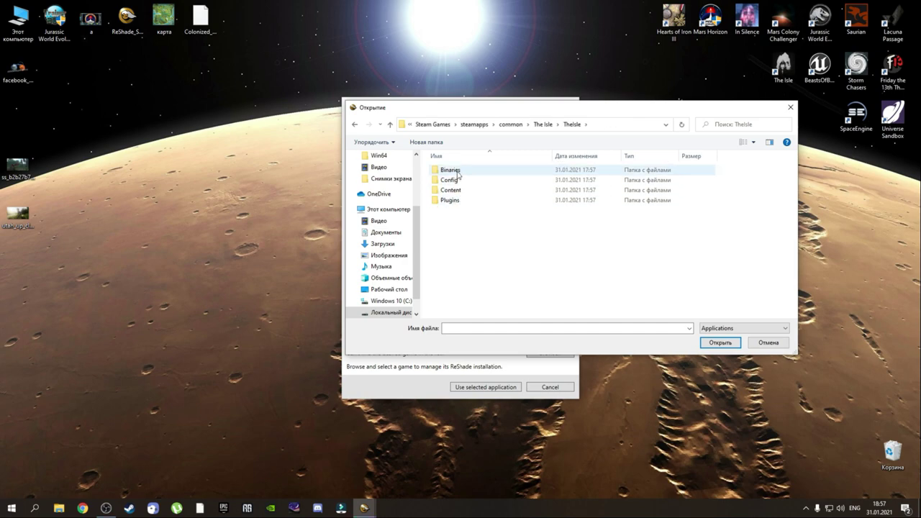
double_click(458, 171)
double_click(458, 171)
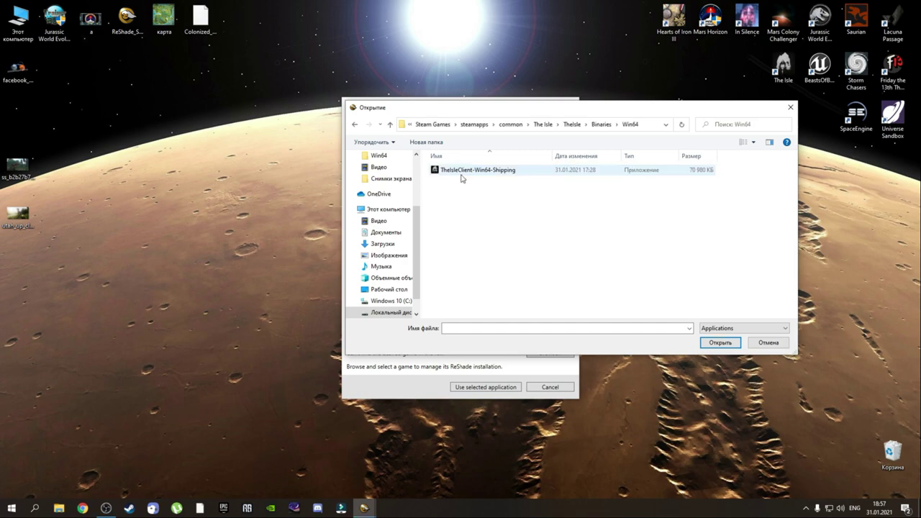
left_click(509, 172)
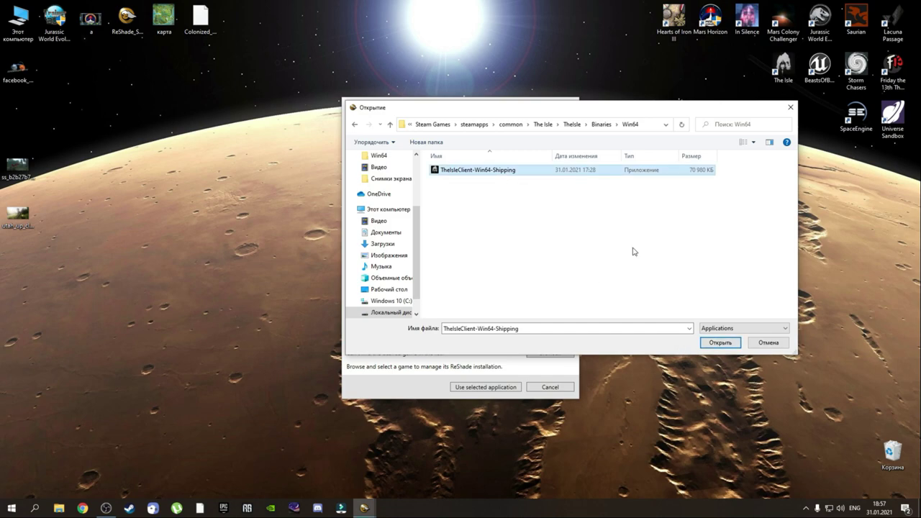
left_click(726, 344)
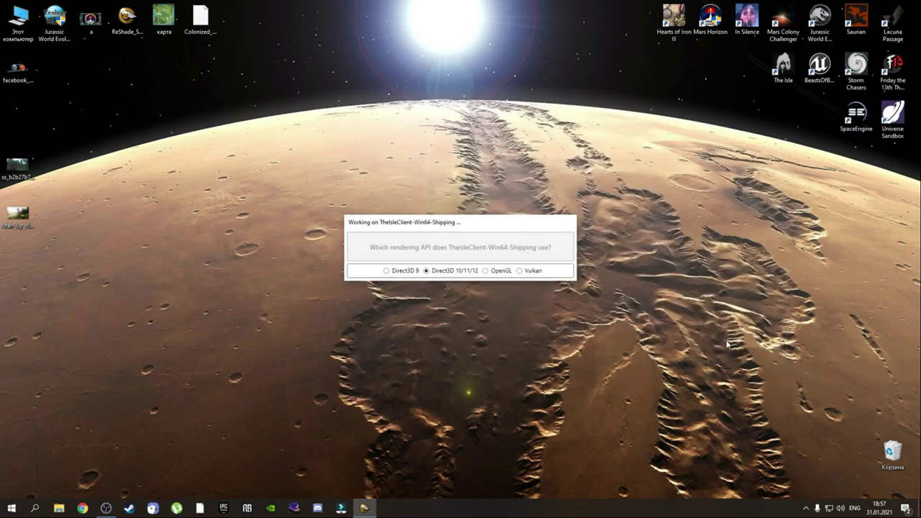
Install ReShade with all effect packages for the Direct3D 10/11/12 rendering API and open its settings for editing
left_click(443, 274)
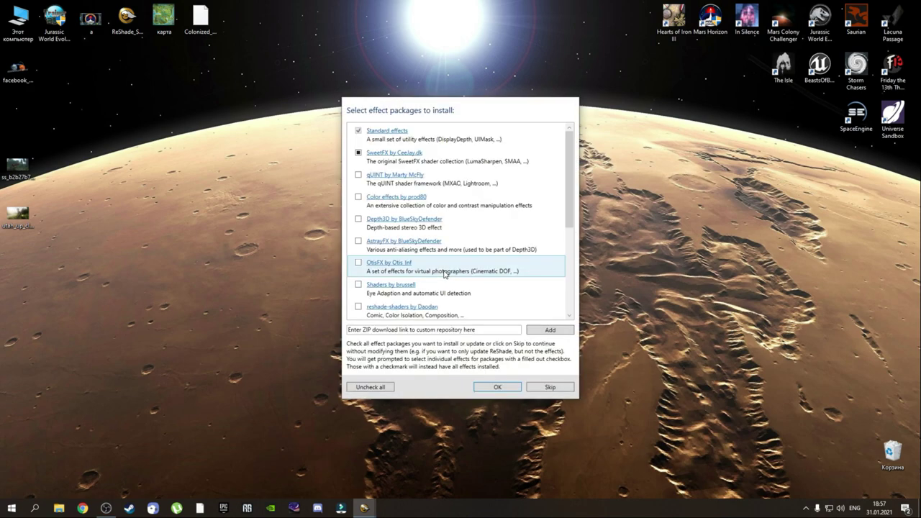
left_click(374, 389)
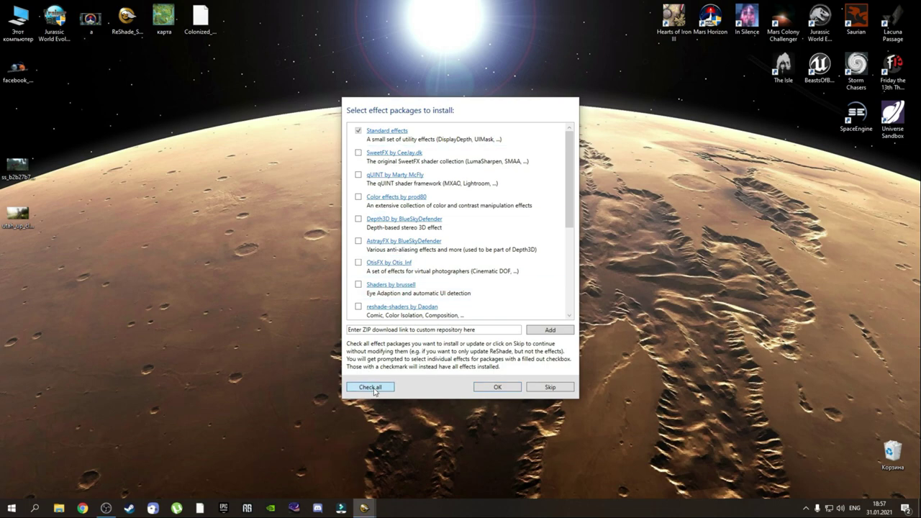
left_click(496, 390)
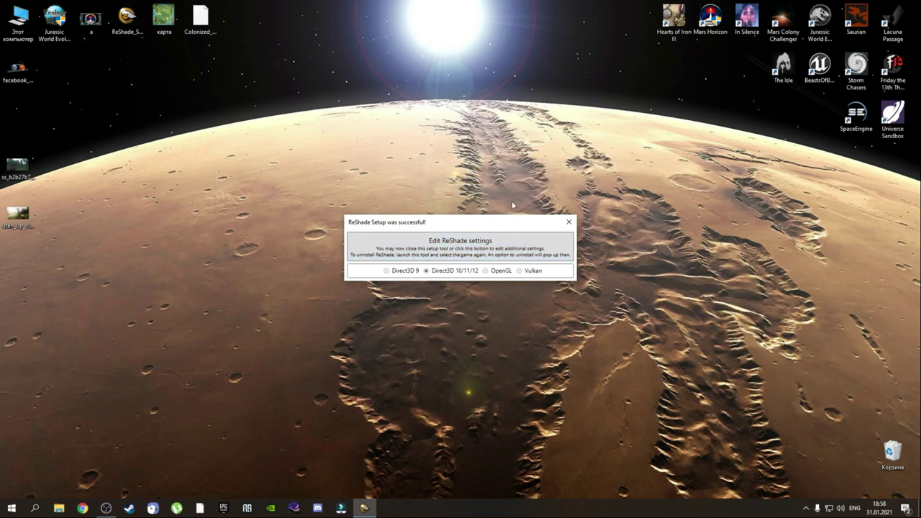
left_click(461, 250)
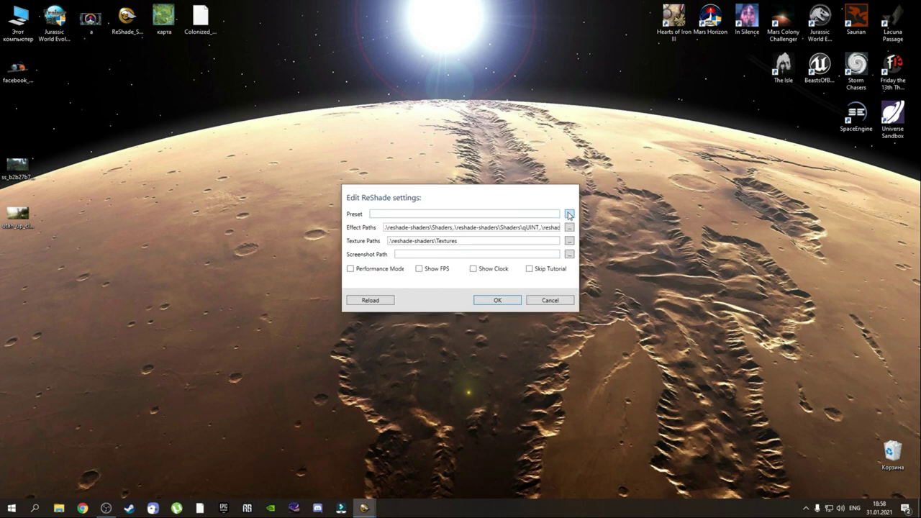
Set the preset to the ReShade file in steamapps\common\The Isle
left_click(569, 216)
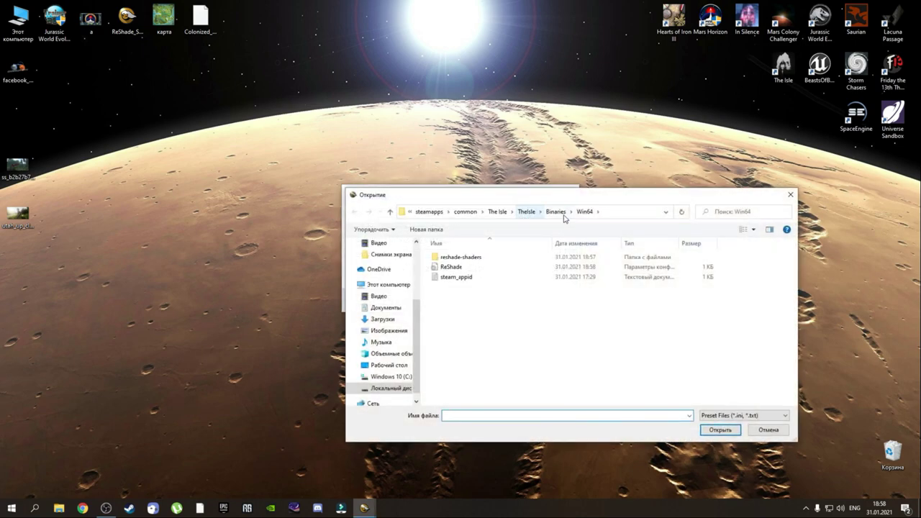
left_click(496, 212)
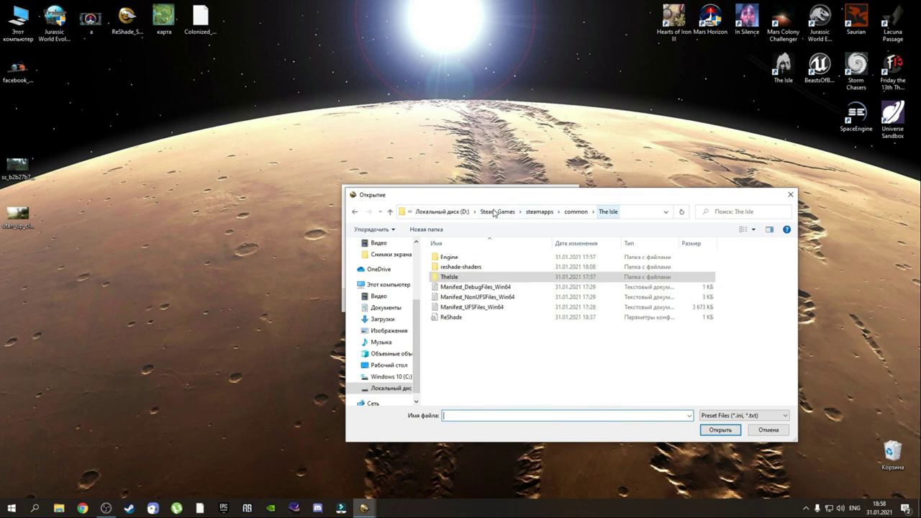
left_click(538, 213)
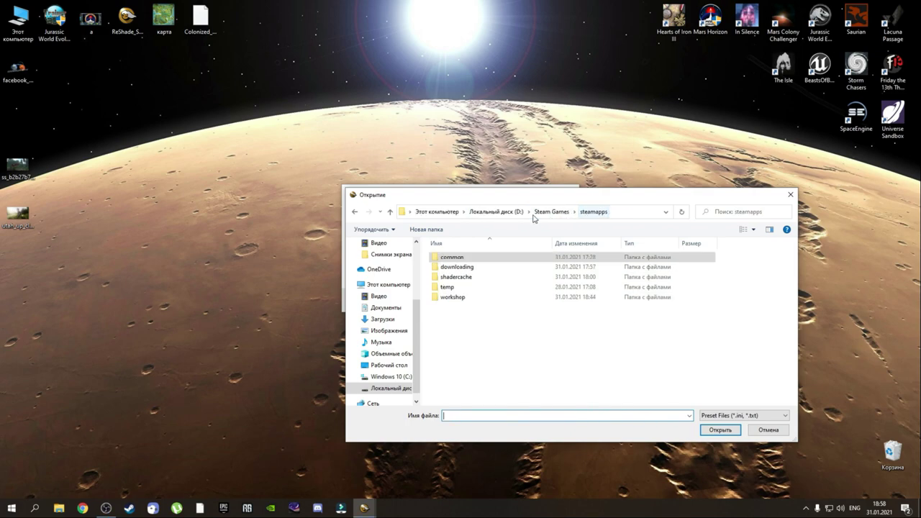
double_click(457, 259)
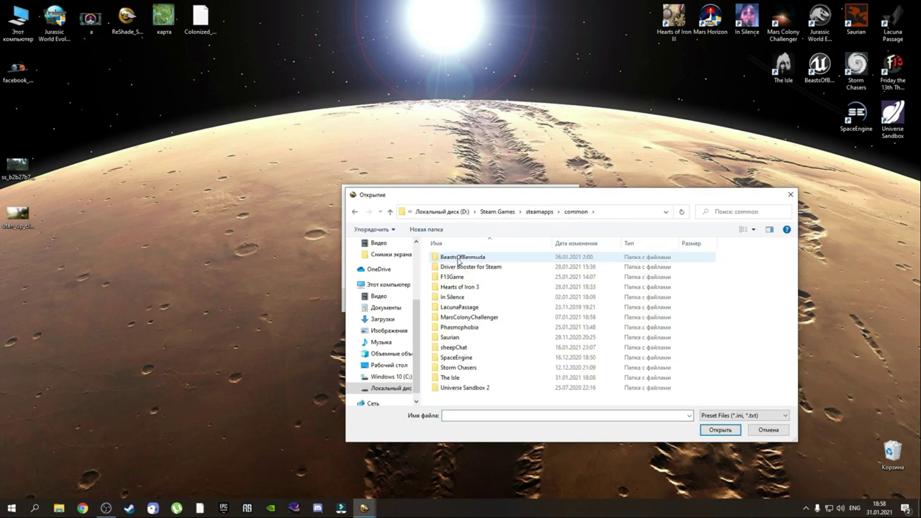
double_click(455, 379)
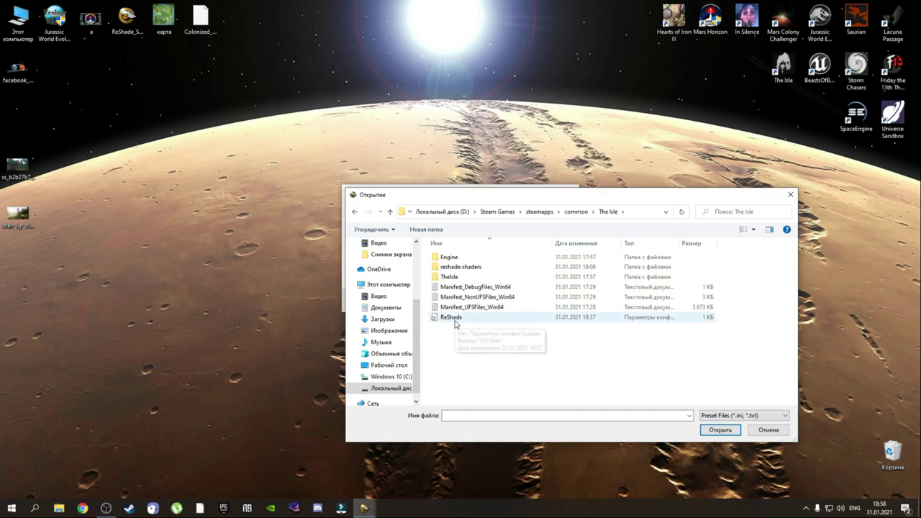
left_click(455, 321)
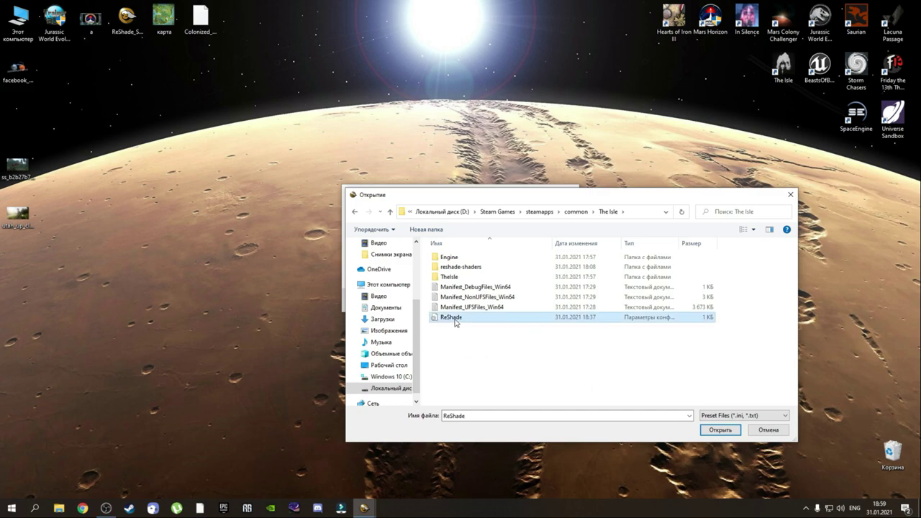
left_click(721, 430)
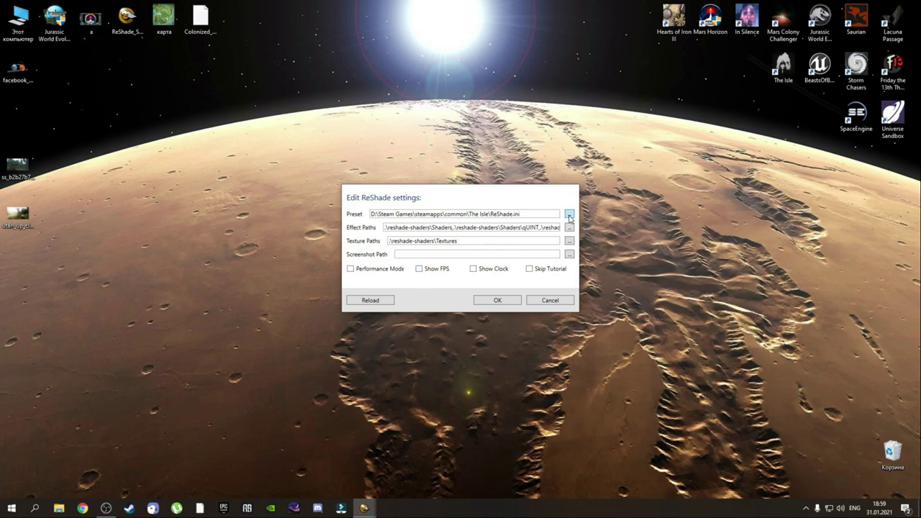
Change the preset to the ReShade file in The Isle\TheIsle\Binaries\Win64
left_click(568, 217)
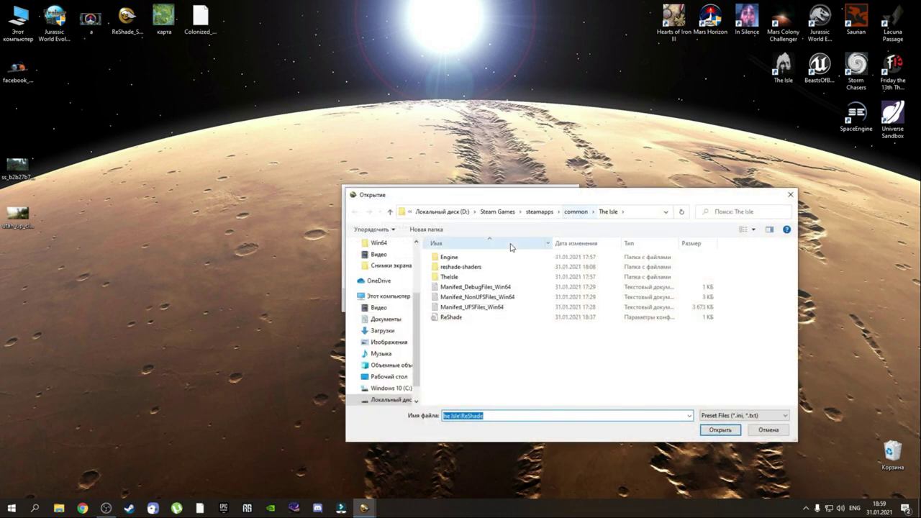
double_click(452, 277)
double_click(452, 256)
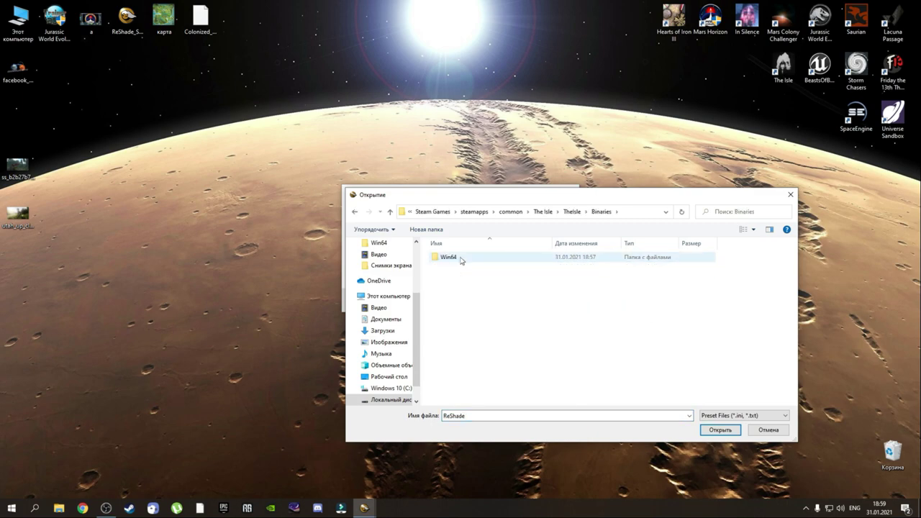
double_click(453, 256)
left_click(719, 430)
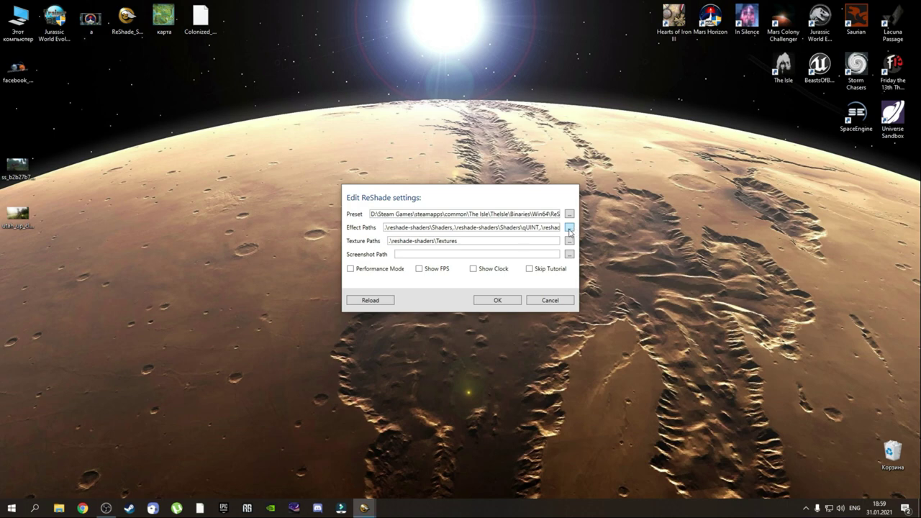
Set the effect path to the folder D:\Steam Games\steamapps\common\The Isle\TheIsle\Binaries\Win64
left_click(569, 228)
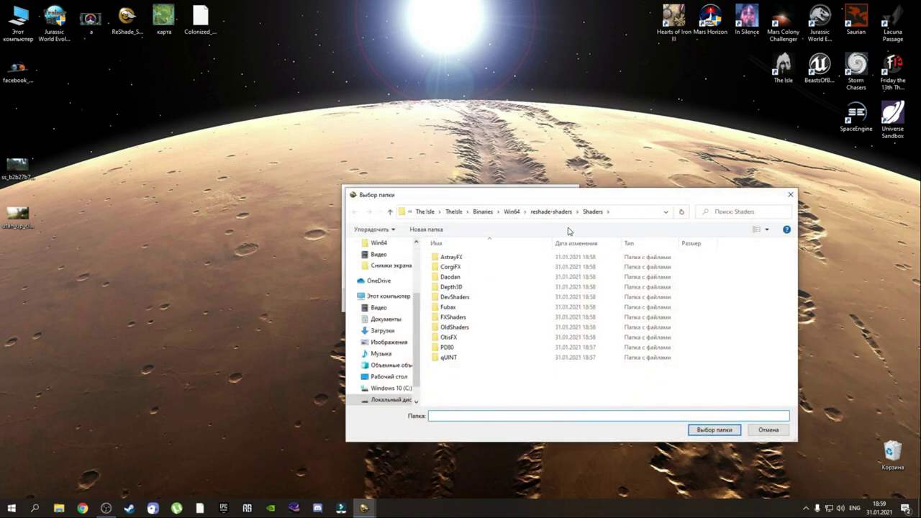
left_click(452, 212)
left_click(484, 213)
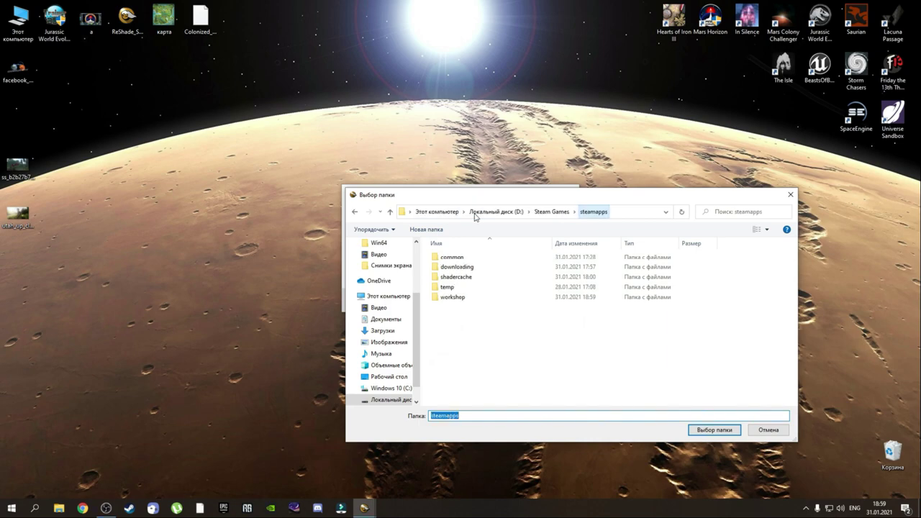
double_click(451, 259)
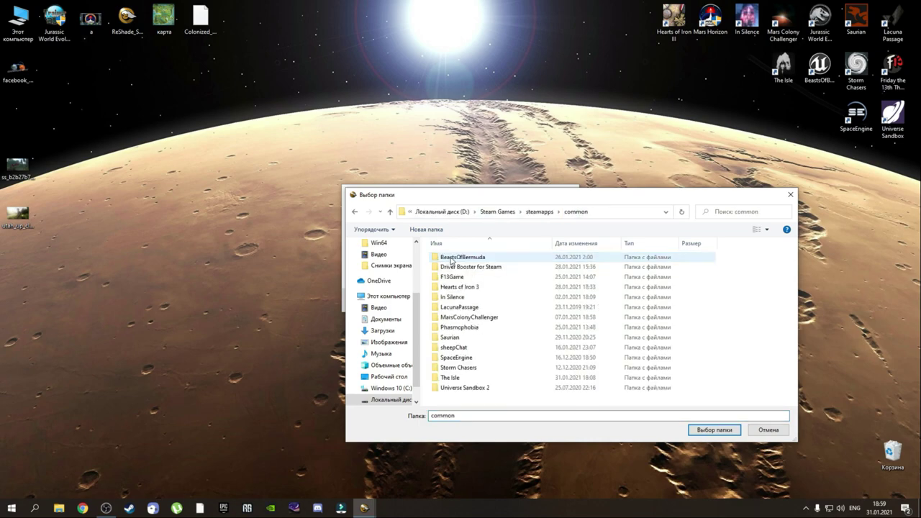
left_click(456, 379)
double_click(452, 378)
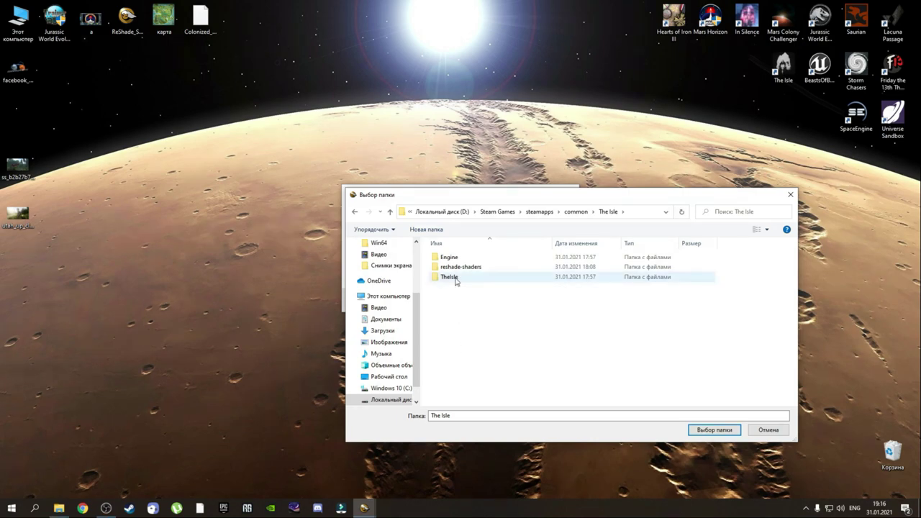
double_click(449, 278)
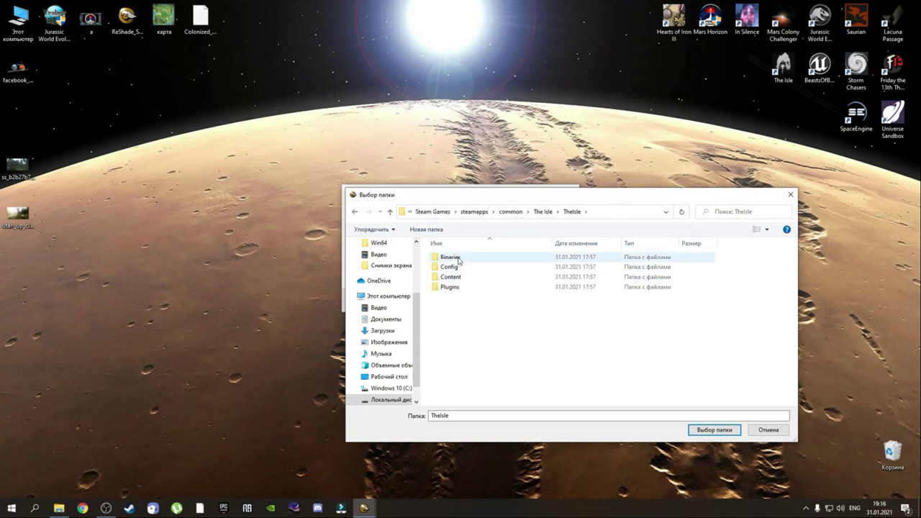
double_click(456, 258)
double_click(457, 258)
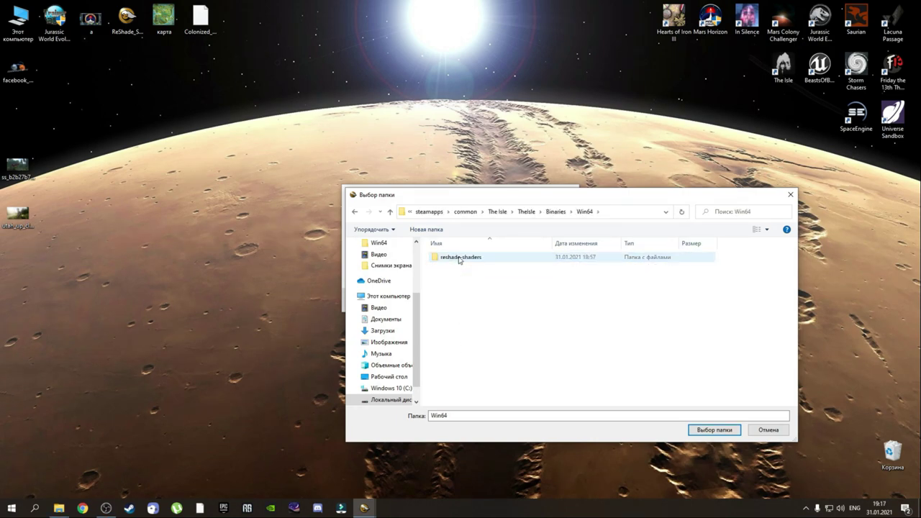
left_click(711, 430)
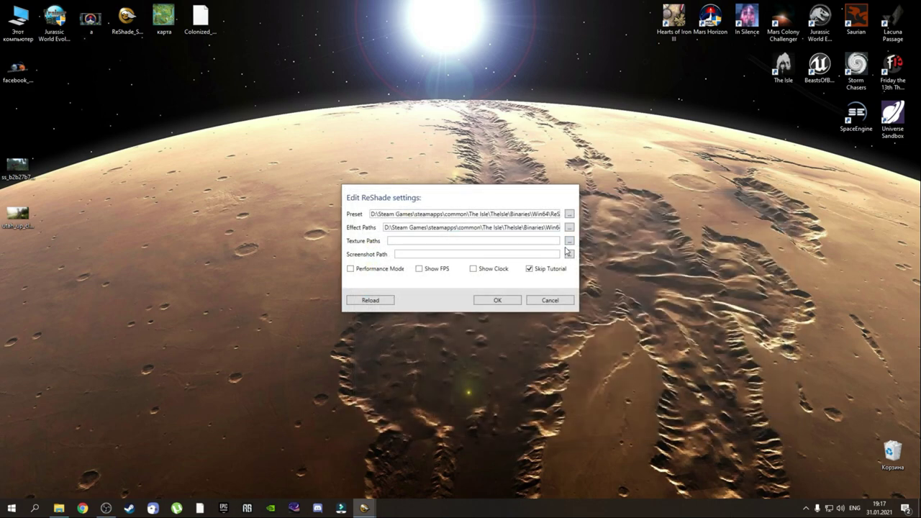
Set the texture path to the folder D:\Steam Games\steamapps\common\The Isle\TheIsle\Binaries\Win64
left_click(569, 241)
left_click(501, 213)
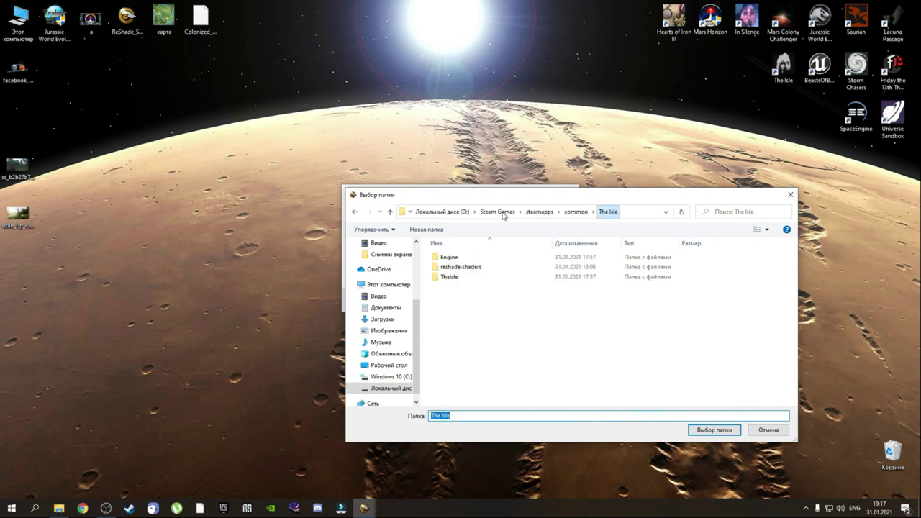
double_click(456, 278)
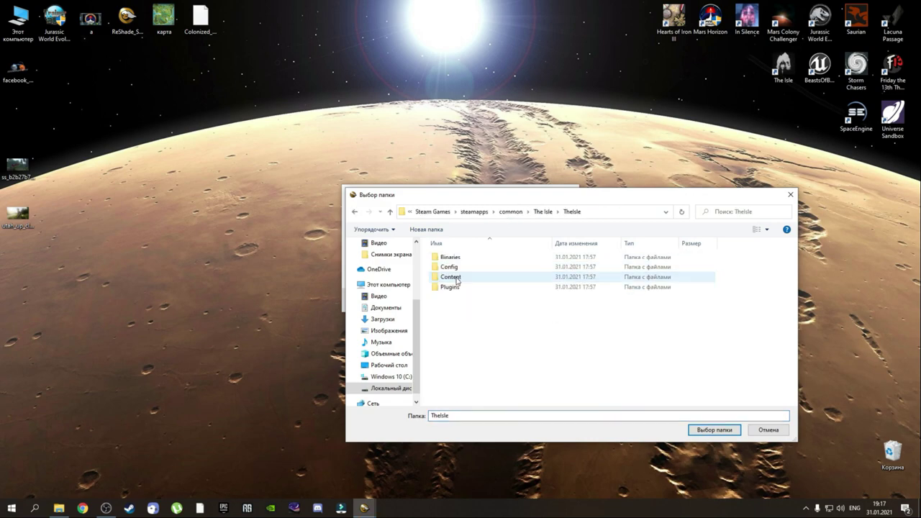
double_click(450, 257)
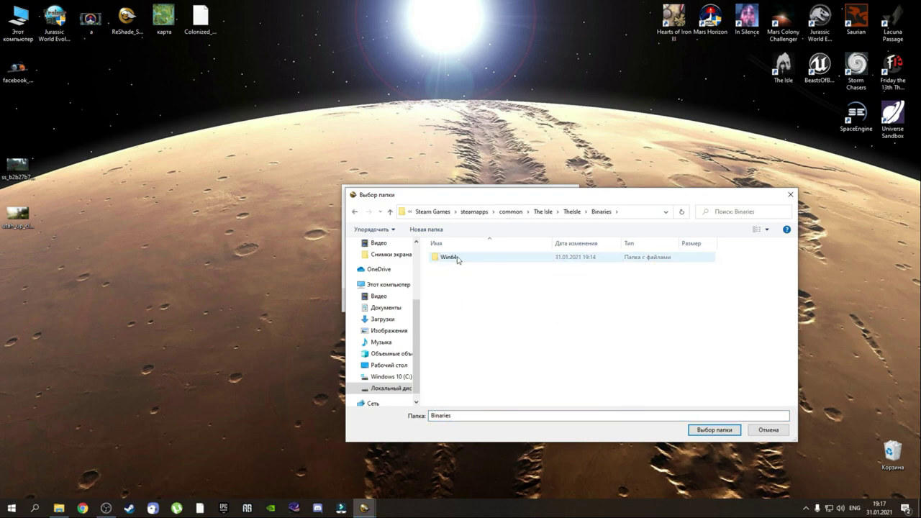
double_click(456, 257)
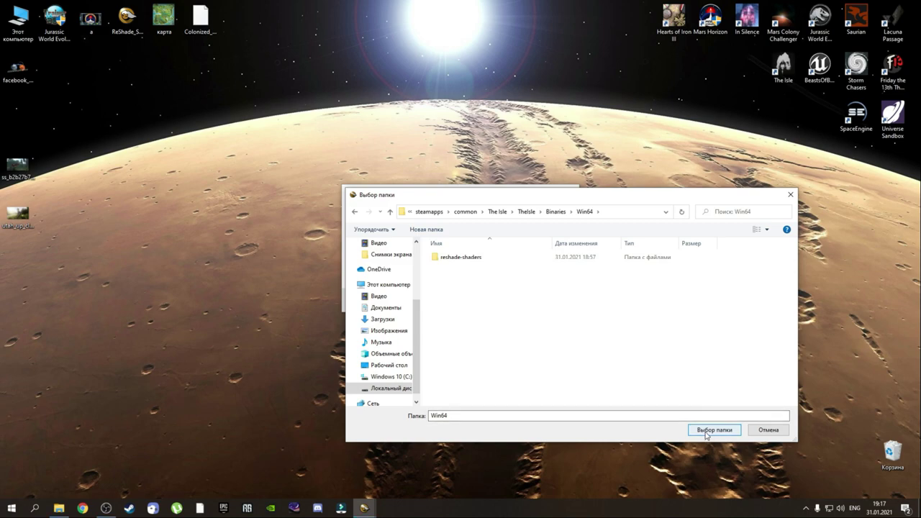
left_click(705, 434)
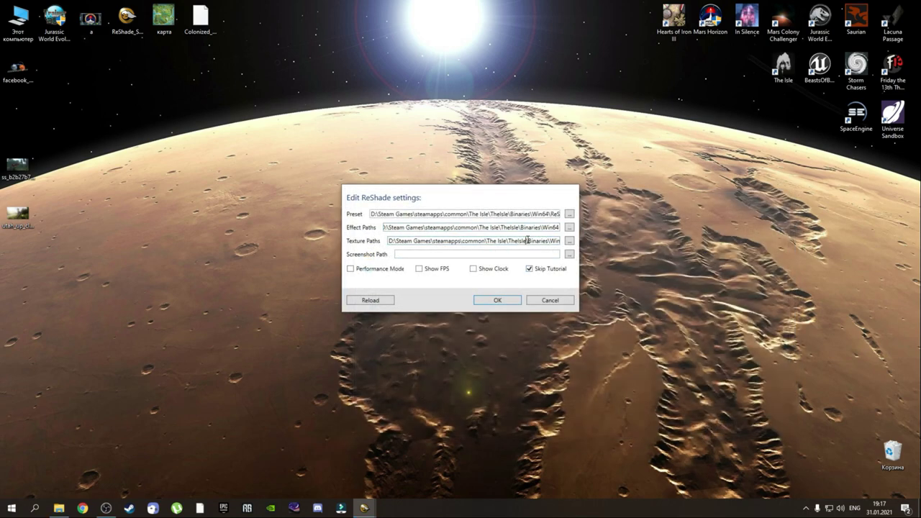
left_click(554, 240)
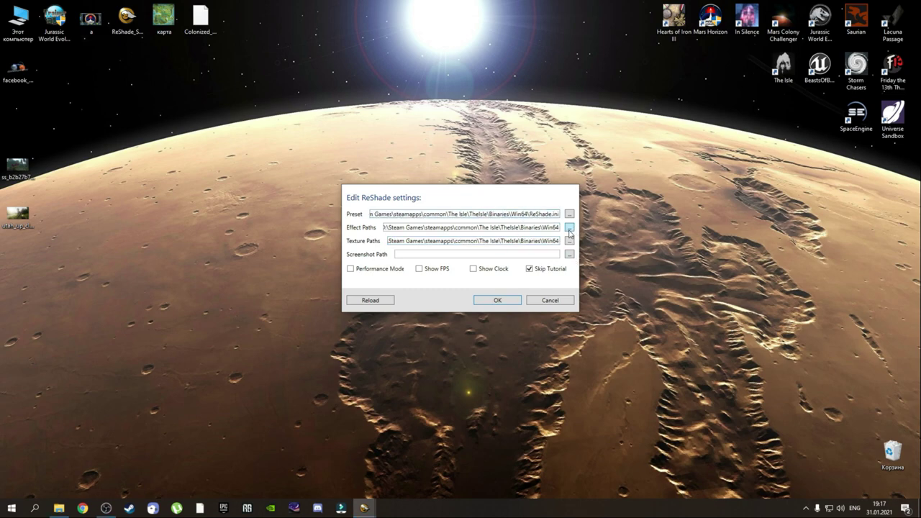
Save the ReShade settings and close the setup, then launch The Isle and try to open the ReShade overlay
left_click(500, 300)
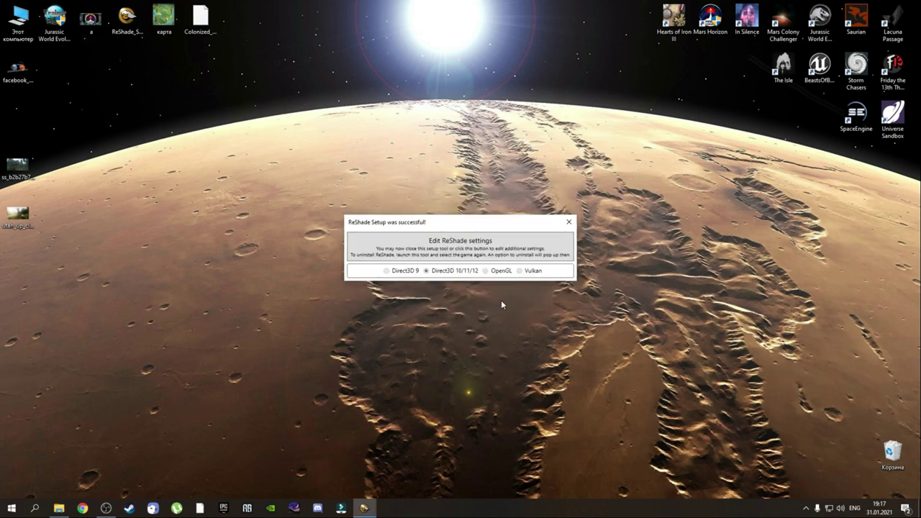
left_click(569, 223)
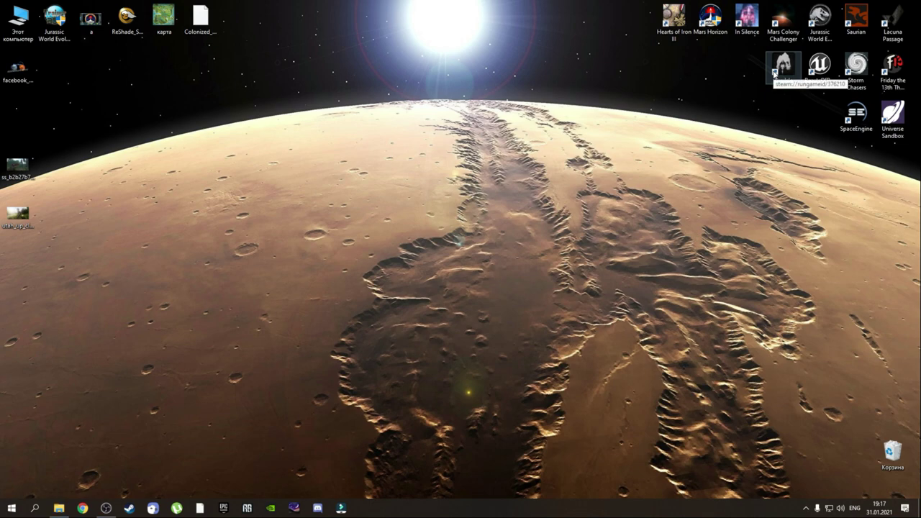
double_click(774, 71)
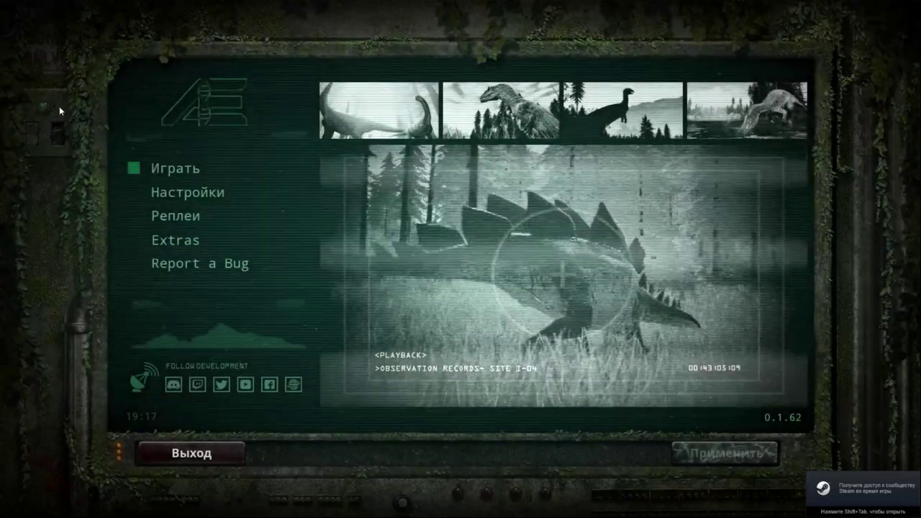
key("Home")
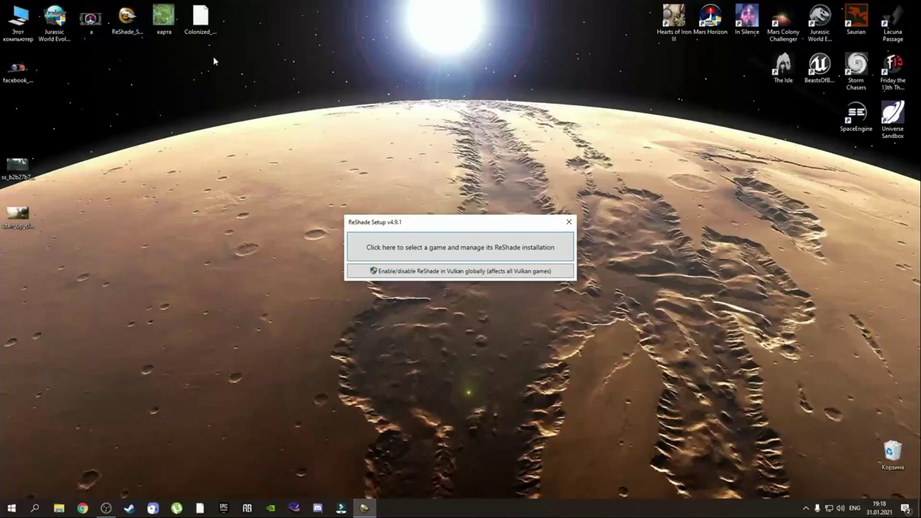
Update the existing ReShade installation for TheIsleClient-Win64-Shipping in the Win64 folder, including its effect packages
left_click(462, 249)
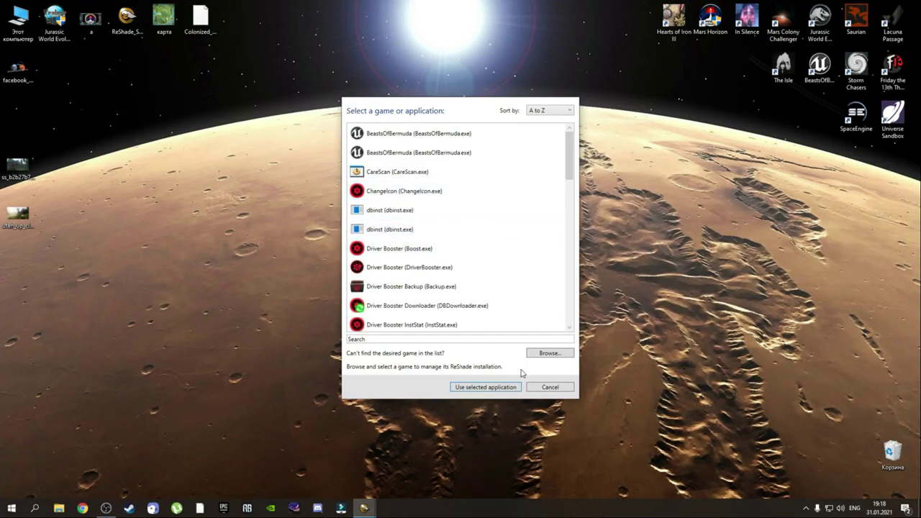
left_click(549, 355)
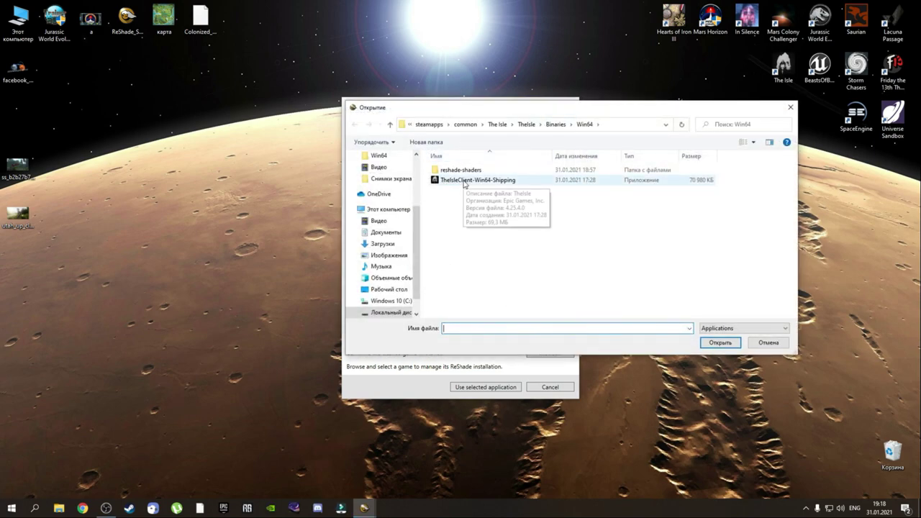
left_click(490, 185)
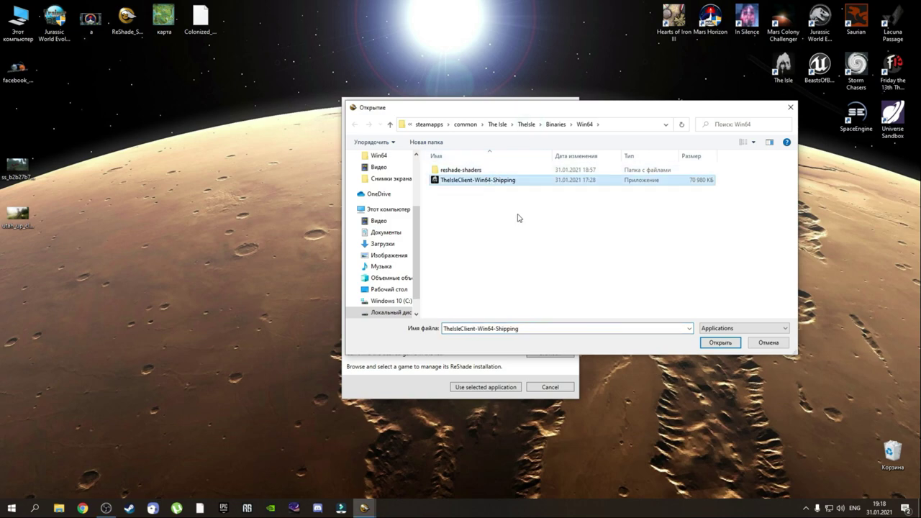
left_click(719, 345)
left_click(441, 272)
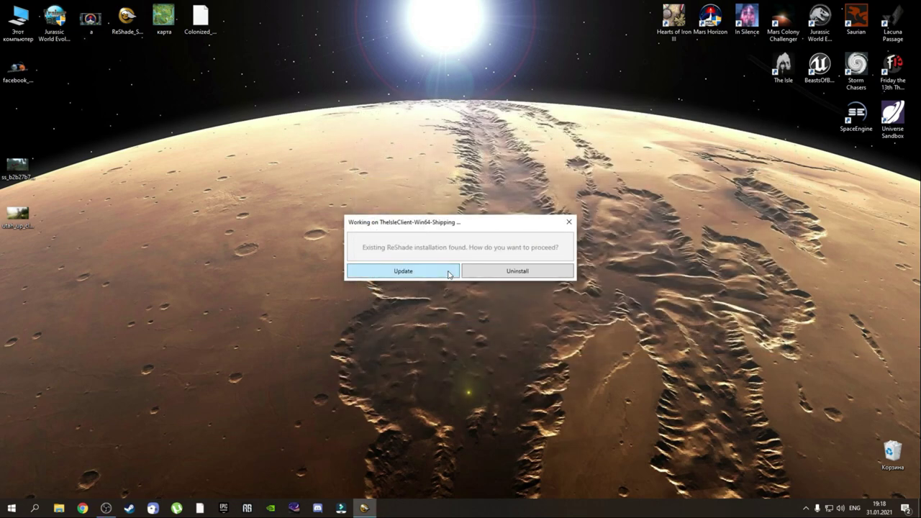
left_click(435, 277)
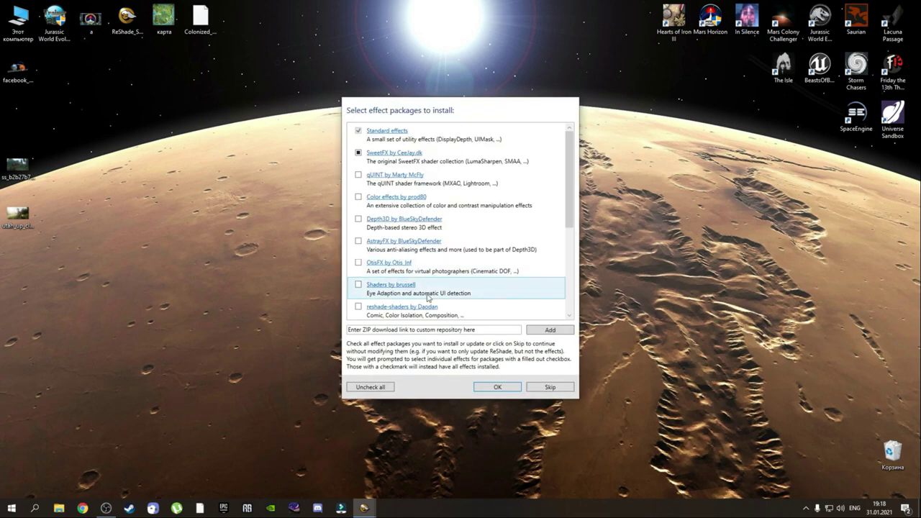
left_click(495, 387)
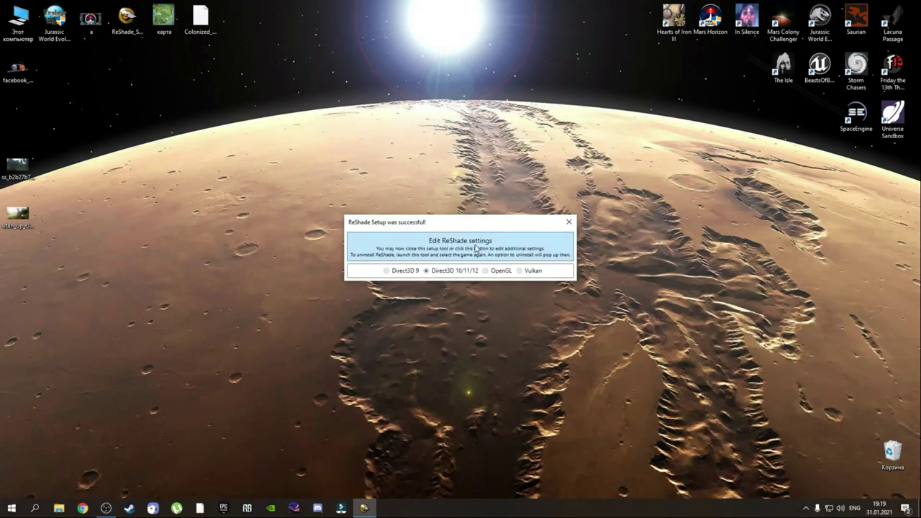
Open the ReShade settings for editing and examine the full list of effect paths
left_click(474, 247)
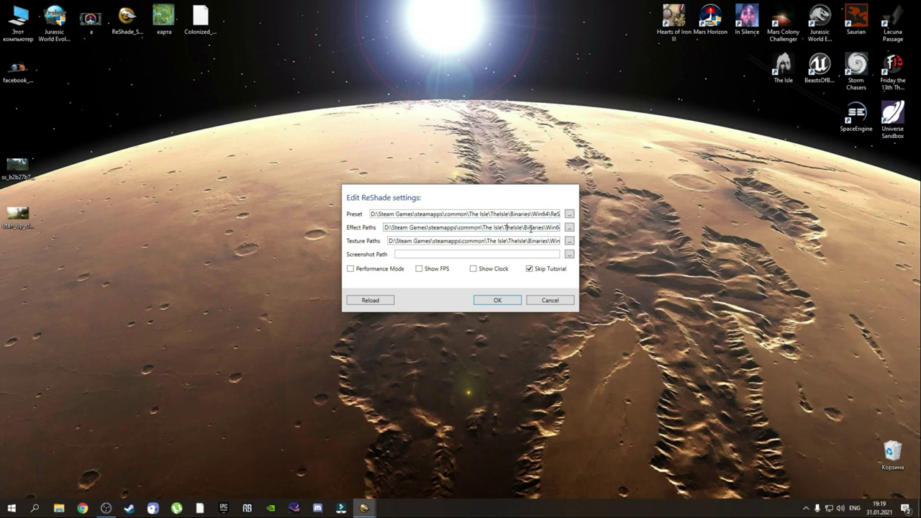
key("Right")
key("Right")
key("Right")
key("Right")
key("Right")
key("Right")
key("Right")
key("Right")
key("Right")
key("Right")
key("Right")
key("Right")
key("Right")
key("Right")
key("Right")
key("Right")
key("Right")
key("Right")
key("Right")
key("Right")
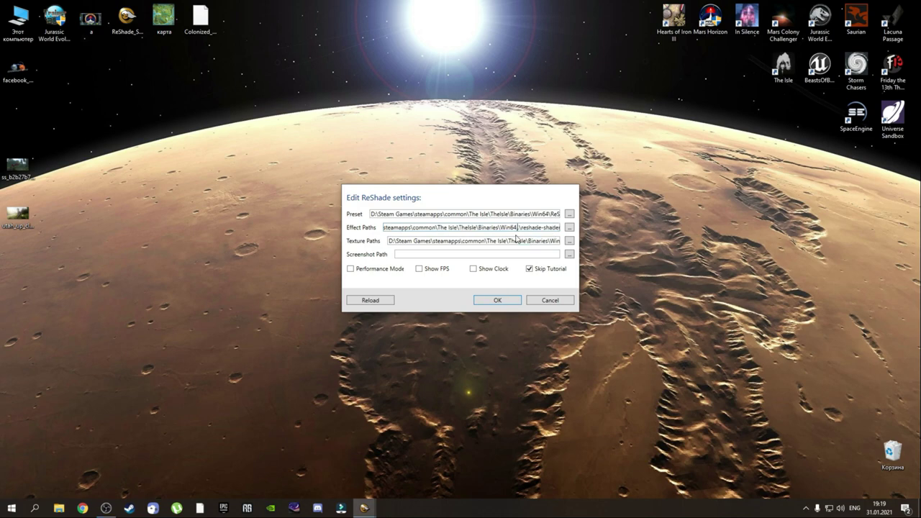
key("Right")
key("Right")
key("Right")
key("Right")
key("Right")
key("Right")
key("Right")
key("Right")
key("Right")
key("Right")
key("Right")
key("Right")
key("Right")
key("Right")
key("Right")
key("Right")
key("Right")
key("Right")
key("Right")
key("Right")
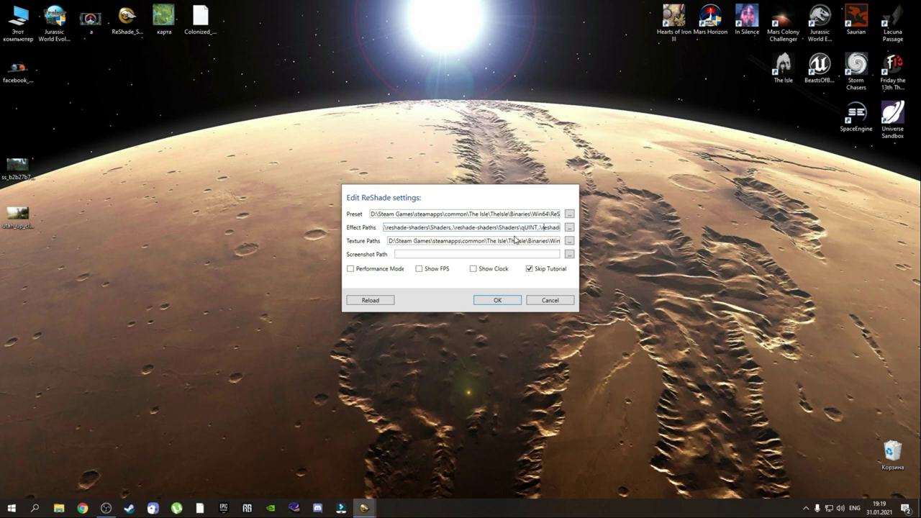
key("Right")
key("Right")
key("Right")
key("Right")
key("Right")
key("Right")
key("Right")
key("Right")
key("Right")
key("Right")
key("Right")
key("Right")
key("Right")
key("Right")
key("Right")
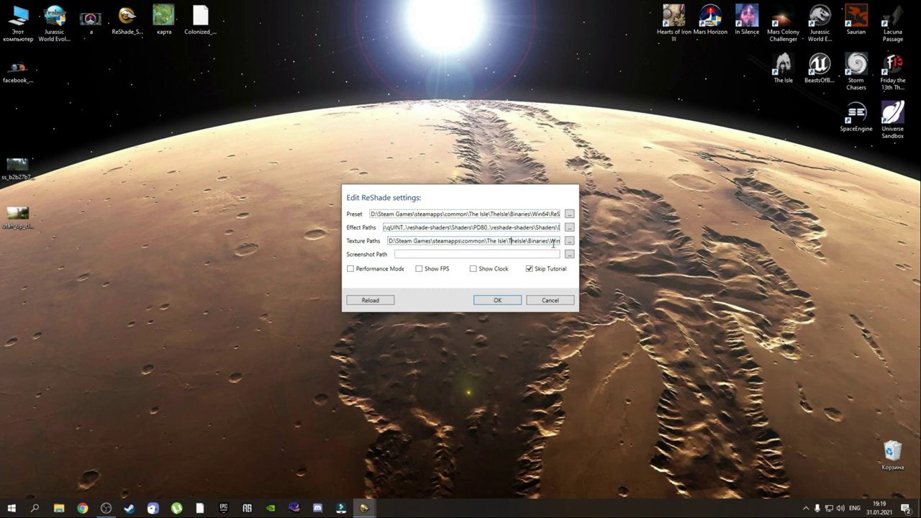
Check the complete texture paths and the preset path to their ends in the ReShade settings
key("Right")
key("Right")
key("Right")
key("Right")
key("Right")
key("Right")
key("Right")
key("Right")
key("Right")
key("Right")
key("Right")
key("Right")
key("Right")
key("Right")
key("Right")
key("Right")
key("Right")
key("Right")
key("Right")
key("Right")
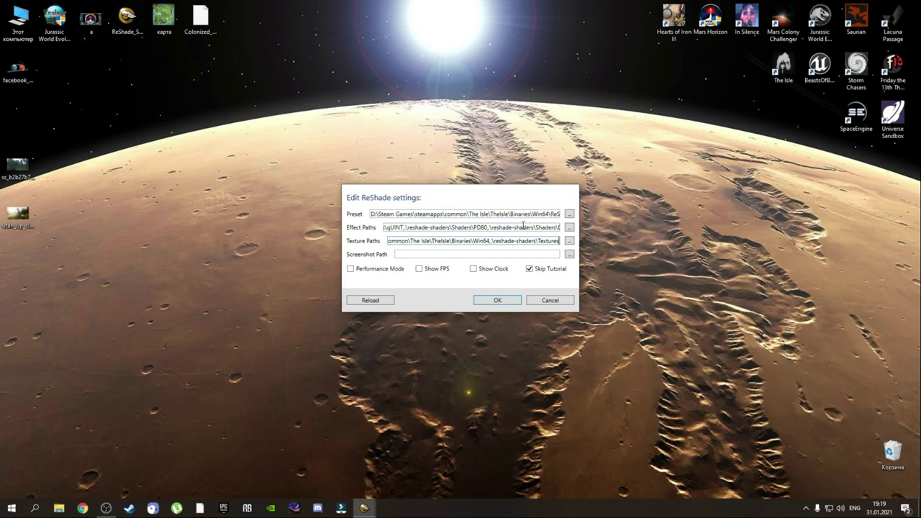
key("Right")
key("Right")
key("Right")
key("Right")
key("Right")
key("Right")
key("Right")
key("Right")
key("Right")
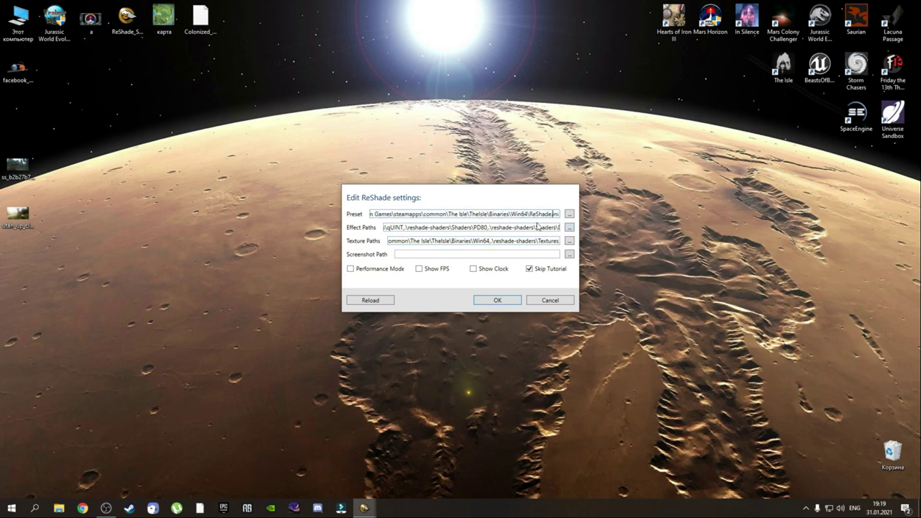
Save the ReShade settings, close the setup, and open the ReShade overlay in The Isle
left_click(497, 301)
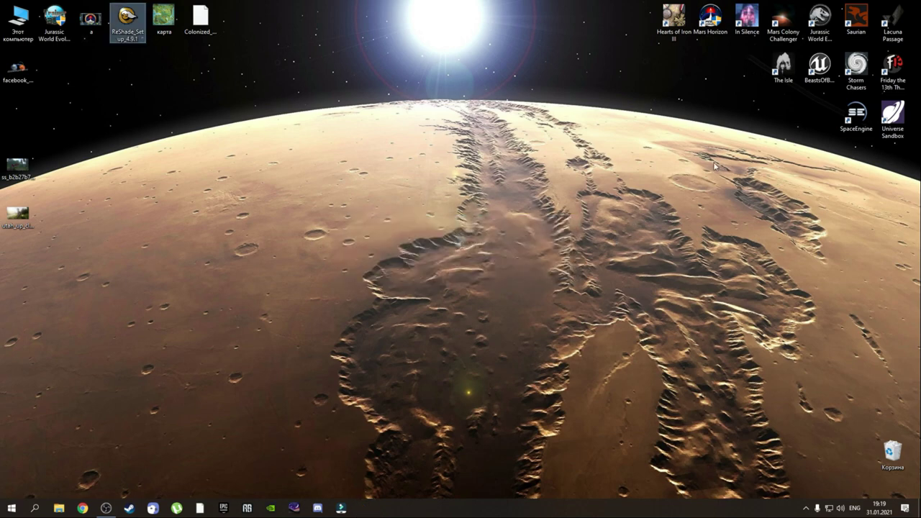
left_click(568, 223)
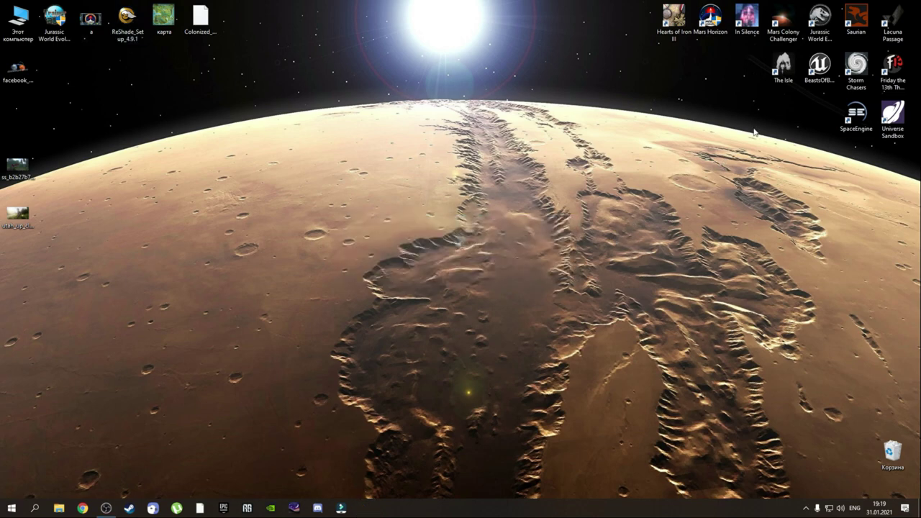
double_click(785, 75)
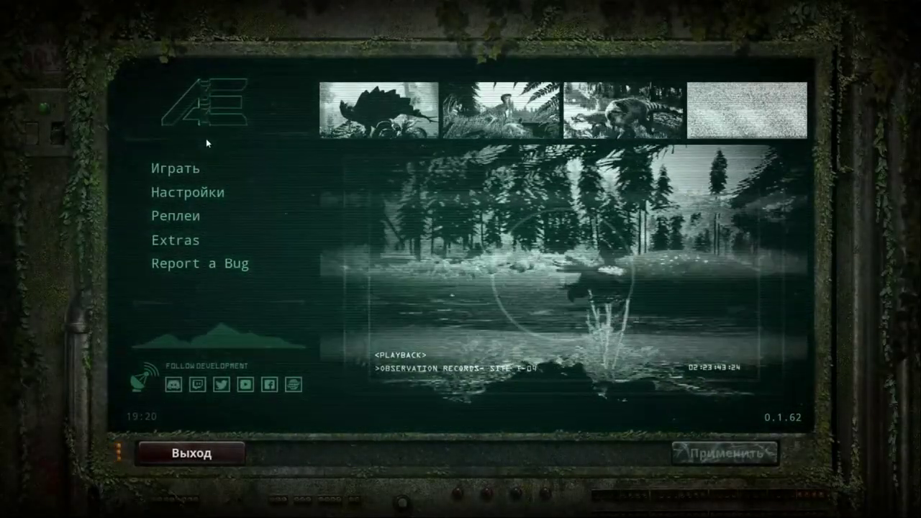
key("Home")
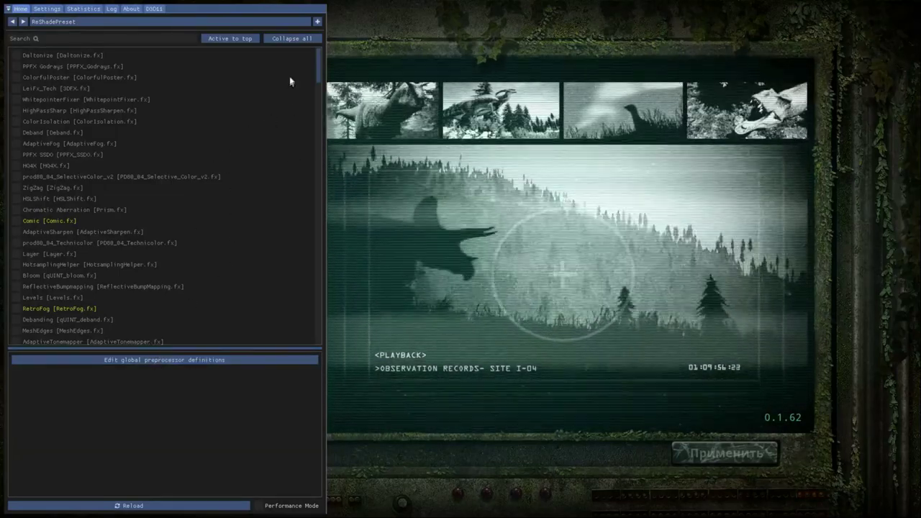
Browse the ReShade effect list and reorder it with active effects moved to the top
mouse_move(319, 66)
left_mouse_down()
mouse_move(321, 88)
mouse_move(306, 72)
left_mouse_up()
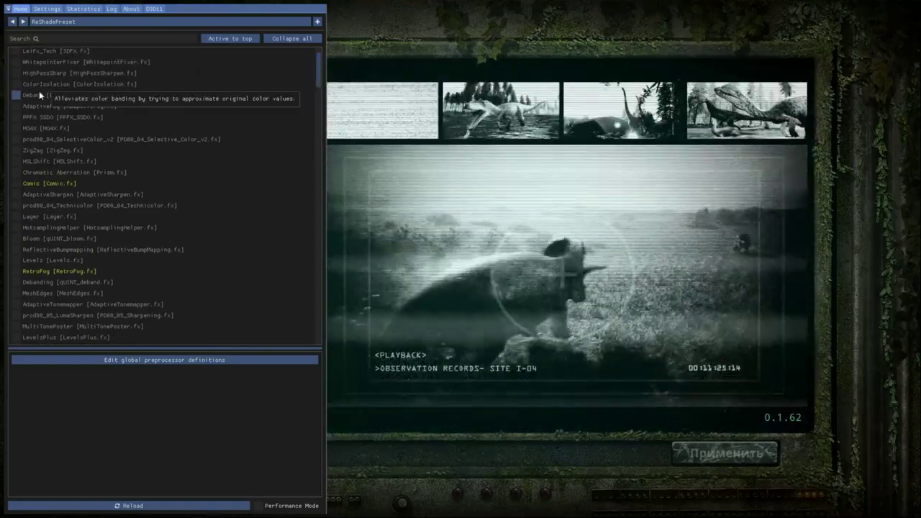
scroll(41, 114, "up", 2)
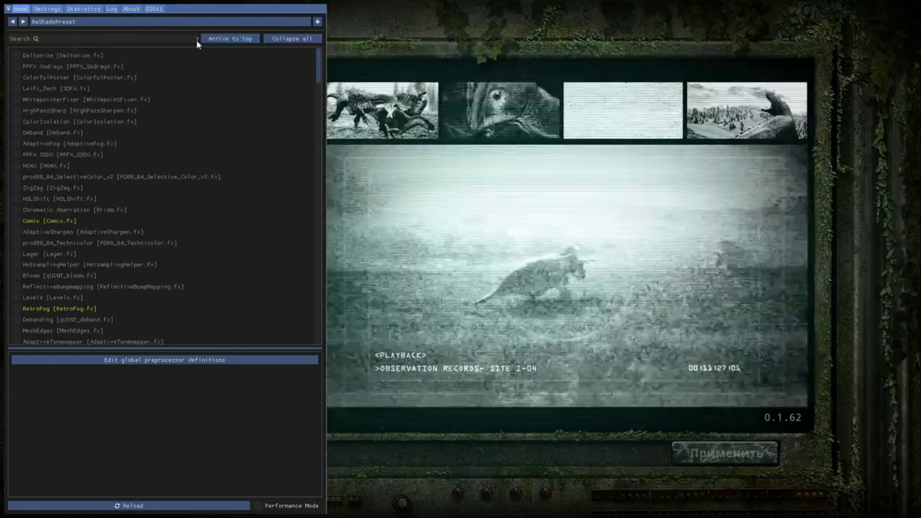
left_click(223, 38)
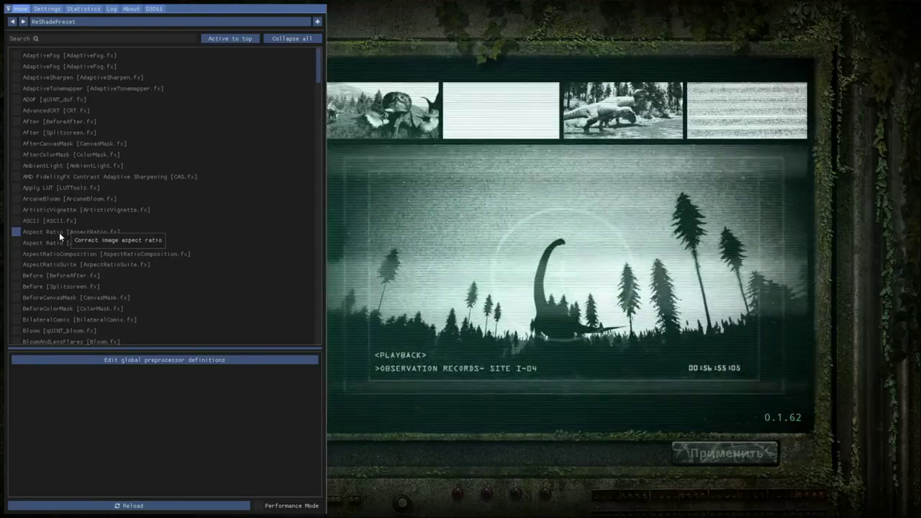
Try out the Bloom (qUINT_bloom.fx) and BloomAndLensFlares (Bloom.fx) effects, switching each one off again
scroll(108, 239, "down", 1)
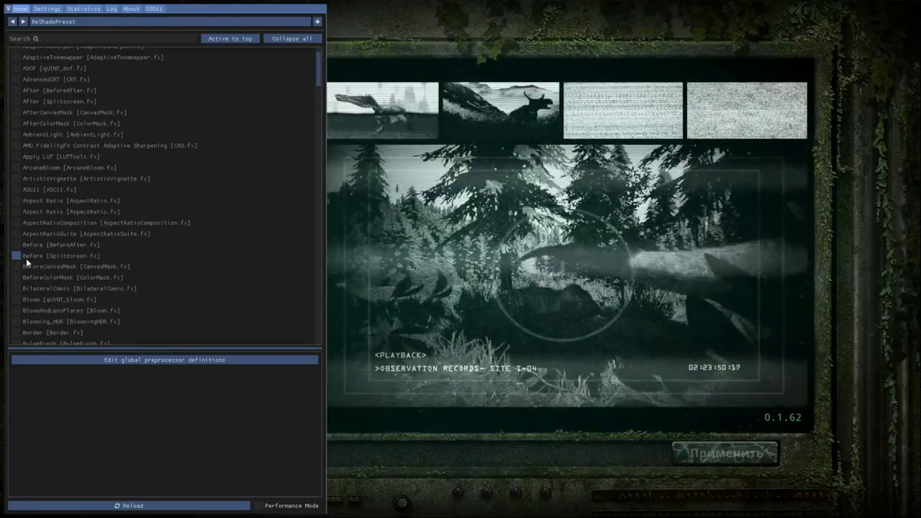
scroll(18, 257, "down", 1)
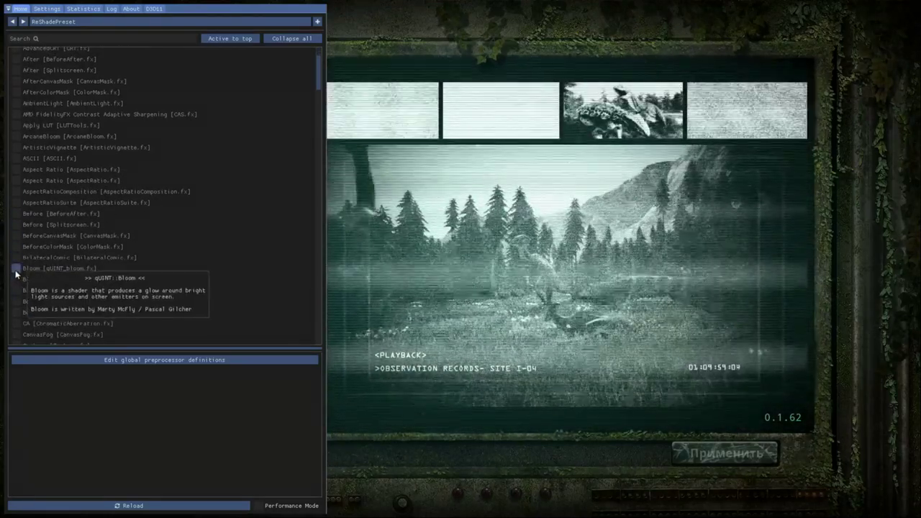
left_click(17, 270)
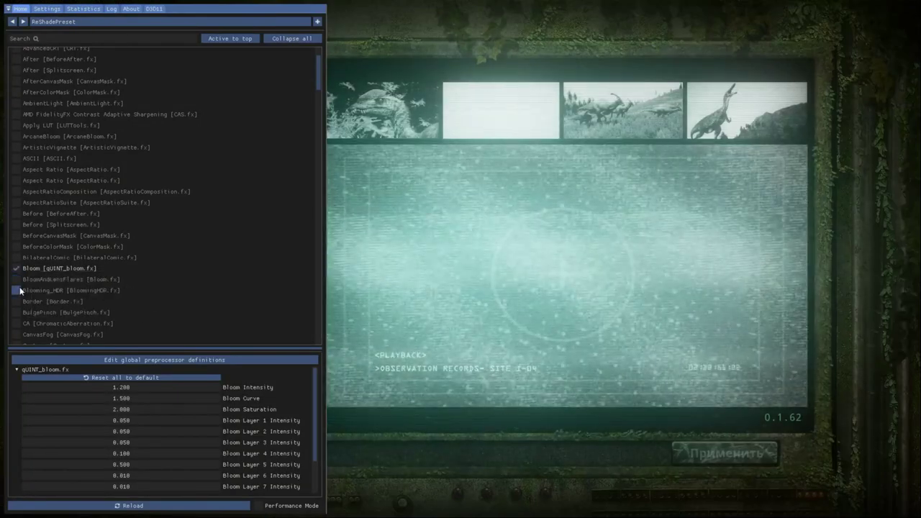
left_click(18, 280)
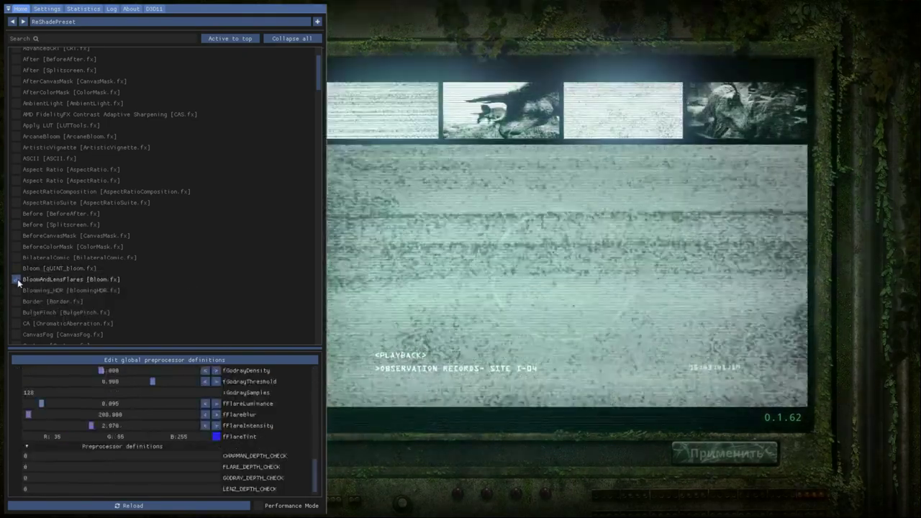
left_click(18, 281)
Enable the AmbientLight (AmbientLight.fx) effect in the ReShade preset
left_click(16, 104)
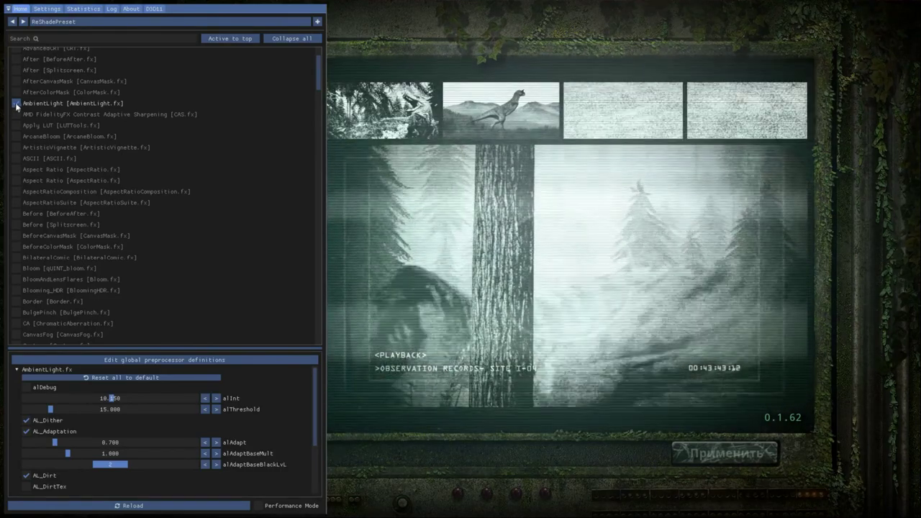
scroll(110, 79, "up", 2)
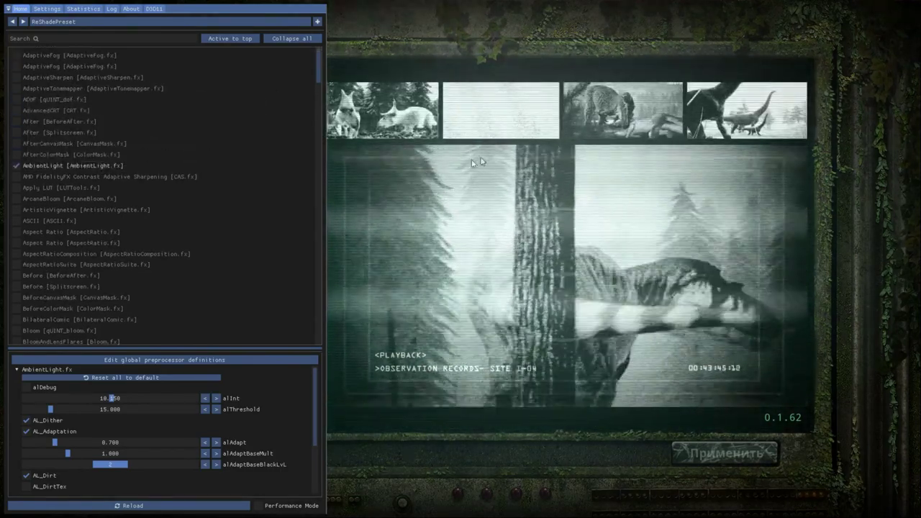
Disable AmbientLight (AmbientLight.fx) and try out the ArcaneBloom (ArcaneBloom.fx) effect by toggling it on and off, leaving it disabled
left_click(15, 166)
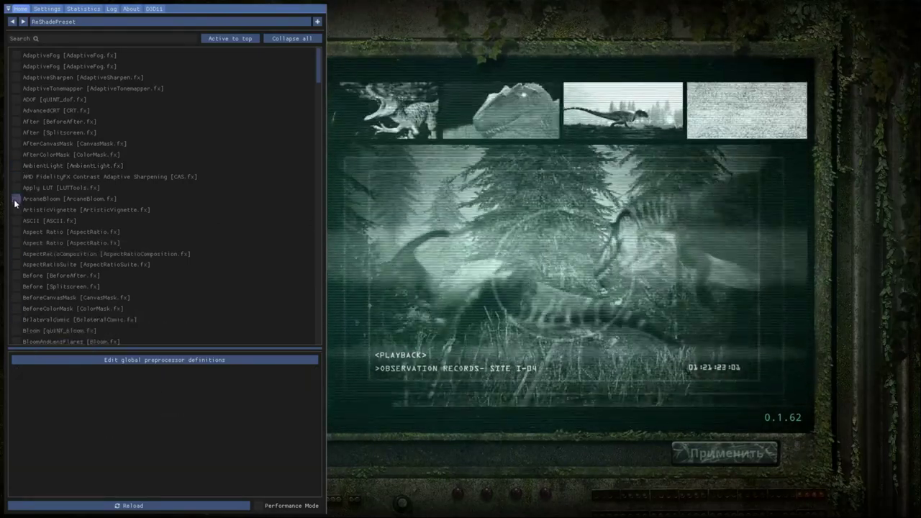
left_click(16, 200)
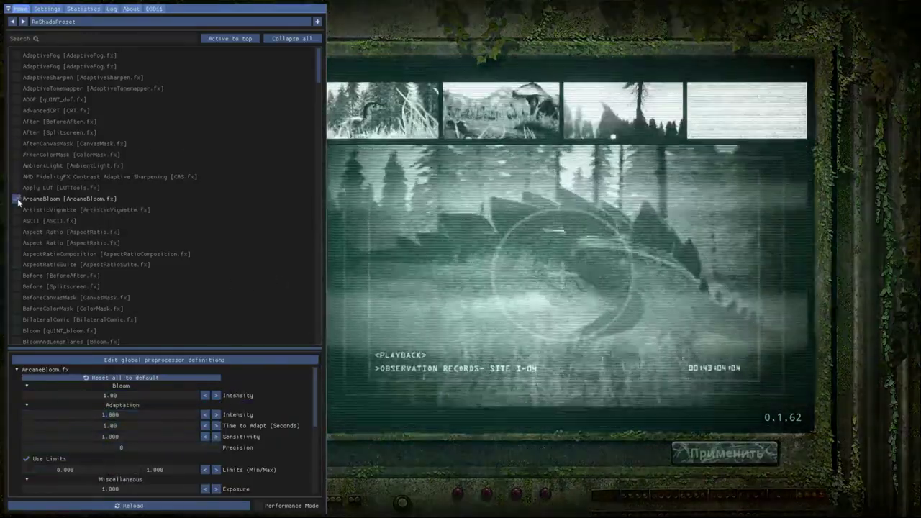
left_click(16, 200)
left_click(15, 201)
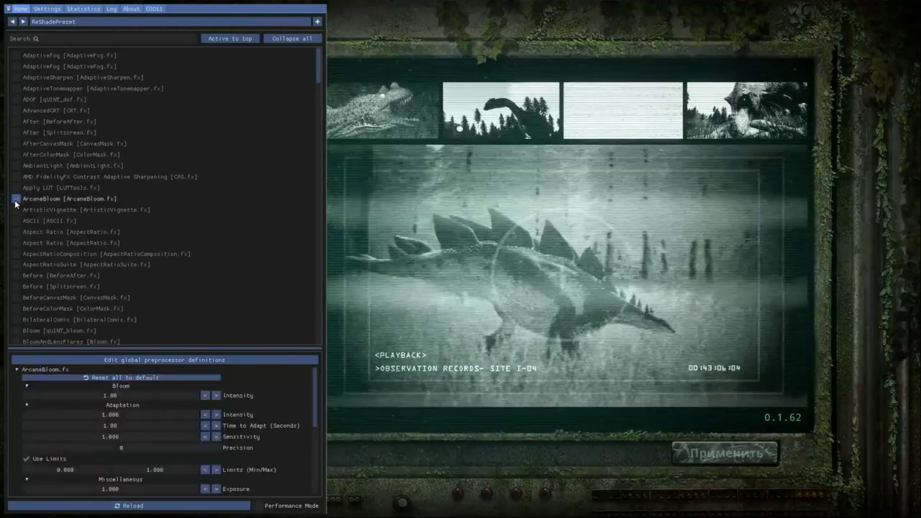
left_click(16, 201)
left_click(16, 201)
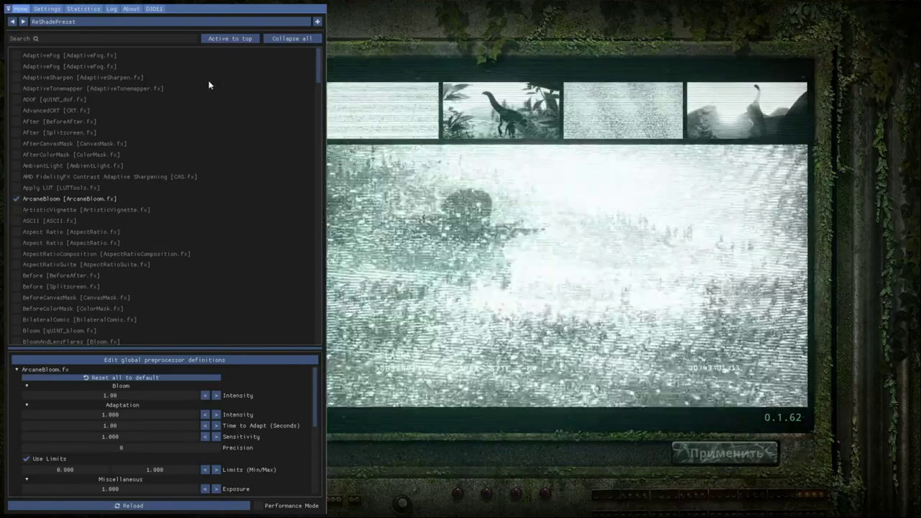
left_click(15, 201)
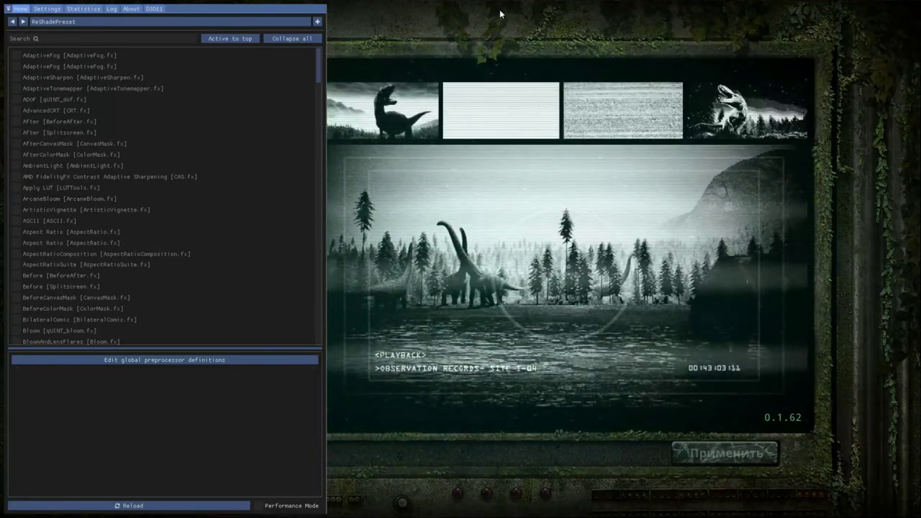
Close the ReShade overlay and return to The Isle's main menu
key("Home")
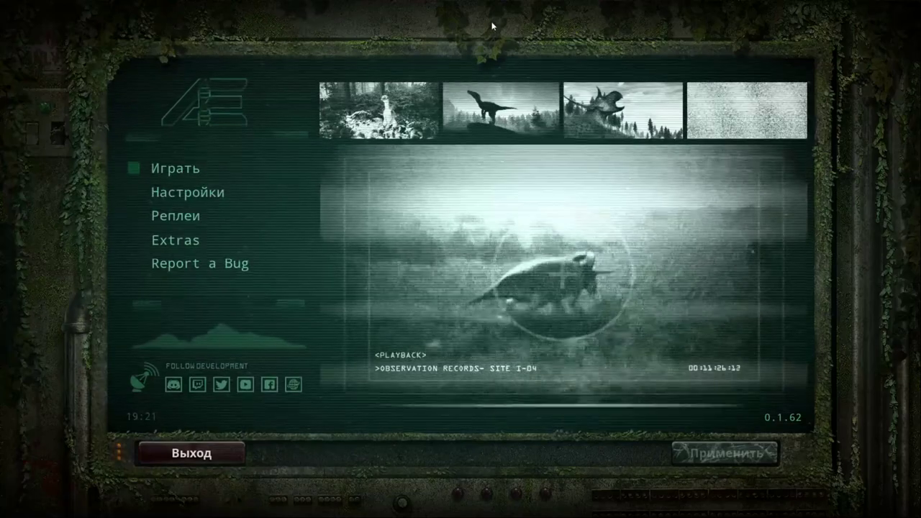